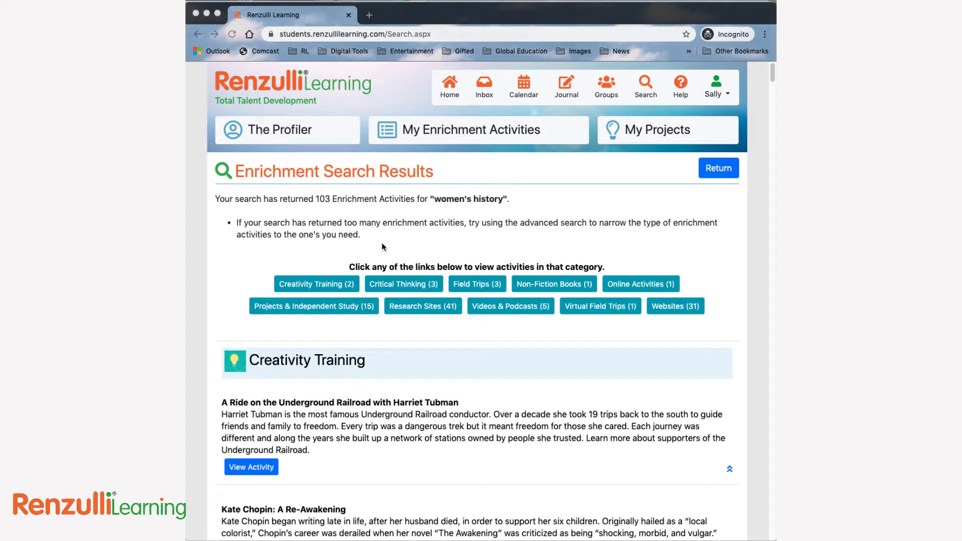
# Browse the Websites category of the "women's history" search results and return to the category links.
pyautogui.click(680, 307)
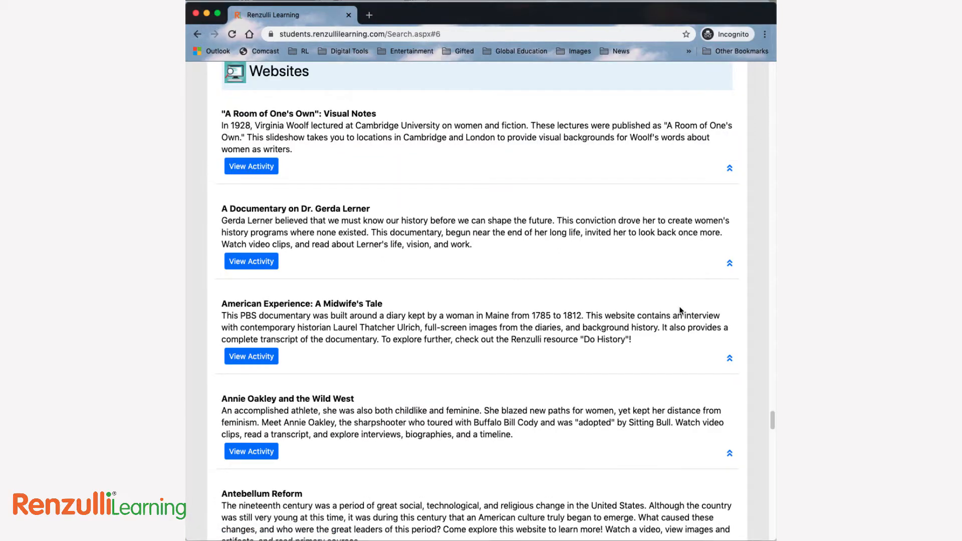
pyautogui.scroll(-7, 680, 311)
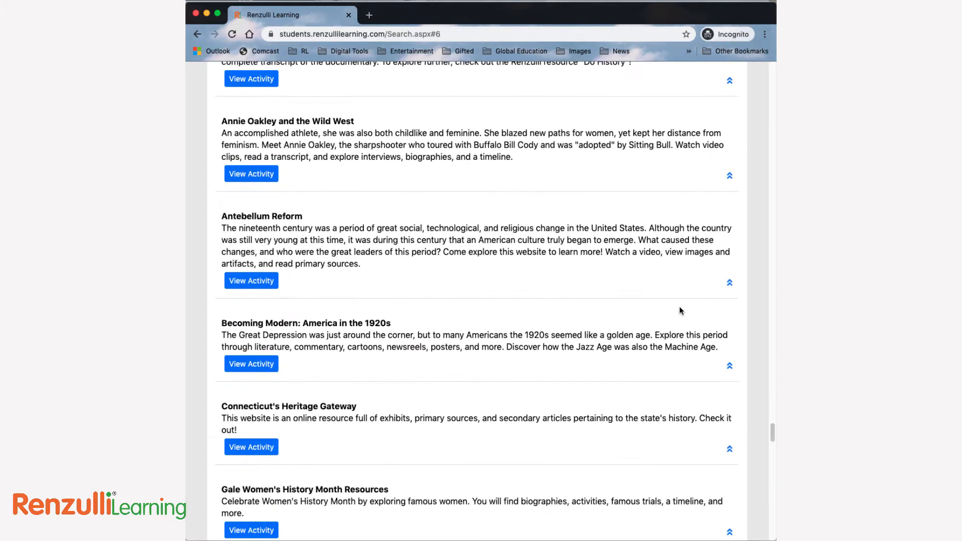
pyautogui.scroll(-7, 680, 310)
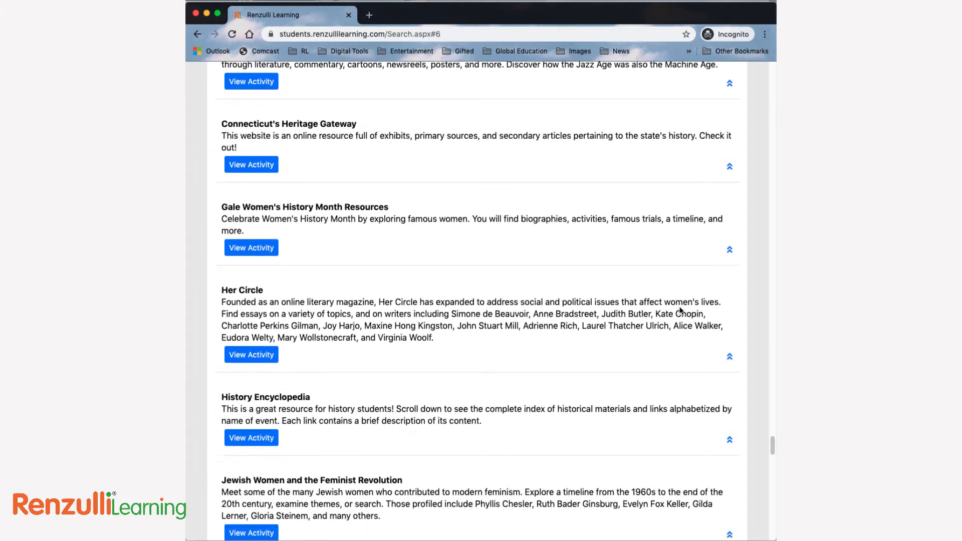
pyautogui.scroll(-4, 680, 310)
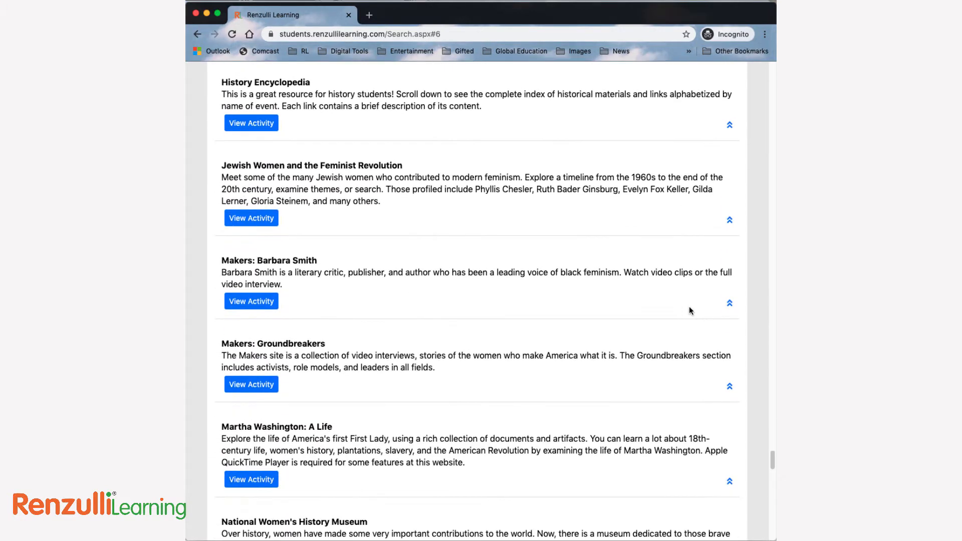
pyautogui.click(730, 304)
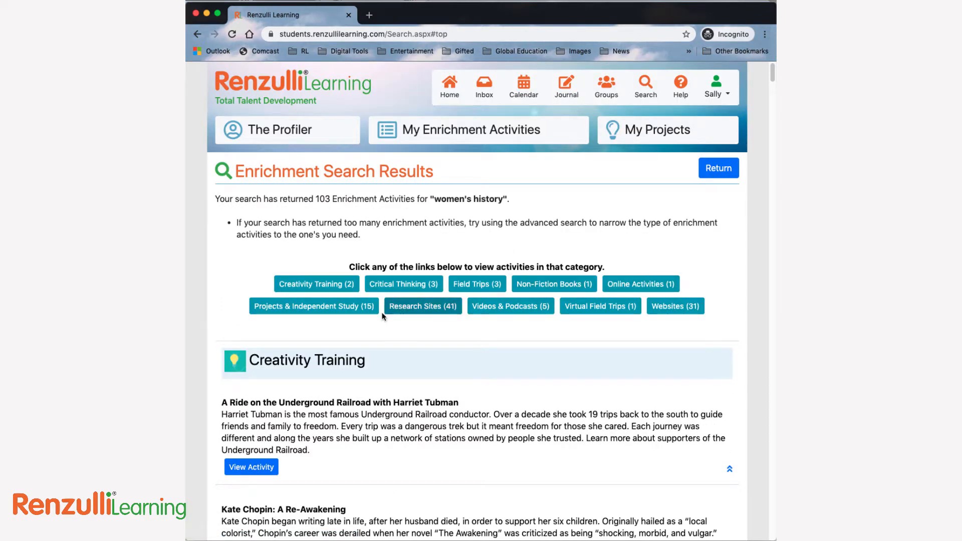
# Look through the Research Sites category of the search results and return to the category links.
pyautogui.click(408, 311)
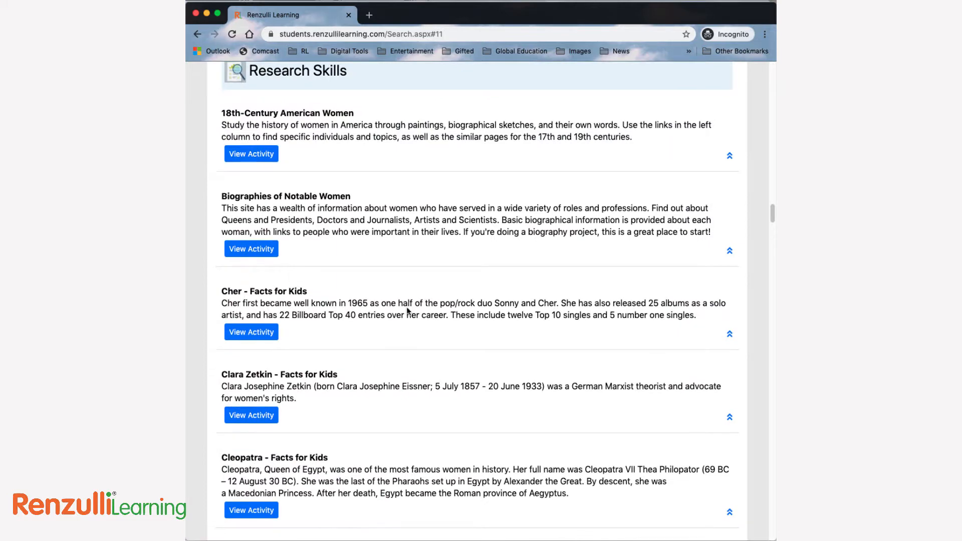
pyautogui.scroll(-5, 517, 362)
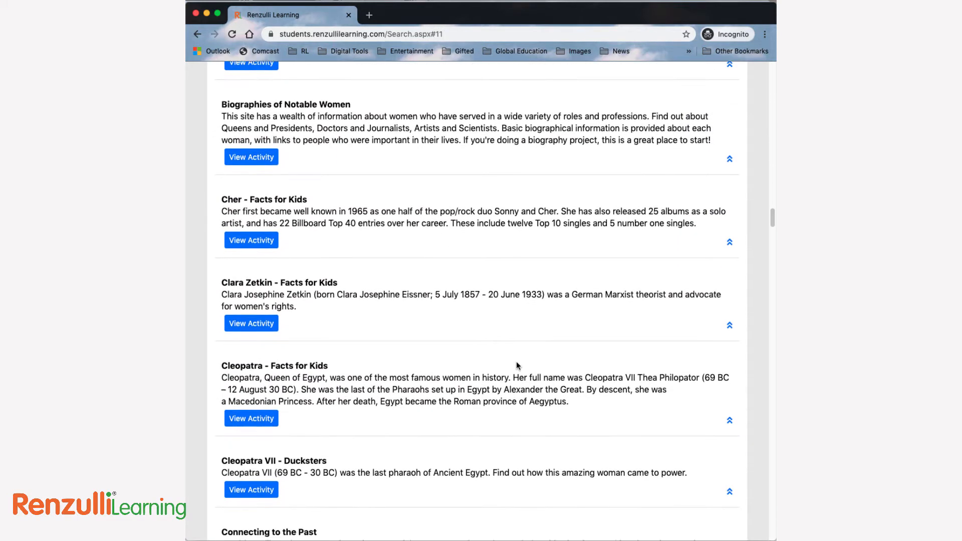
pyautogui.scroll(-5, 516, 362)
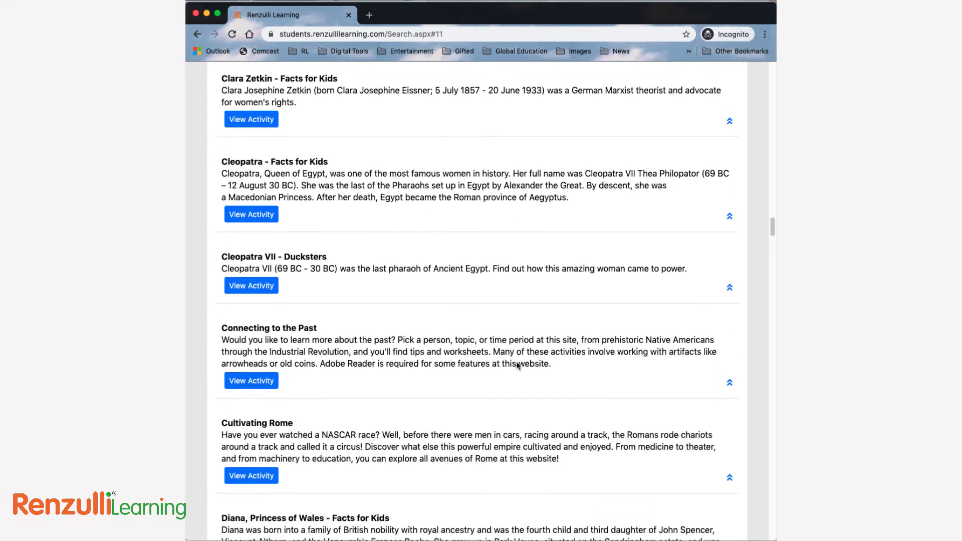
pyautogui.scroll(-5, 518, 365)
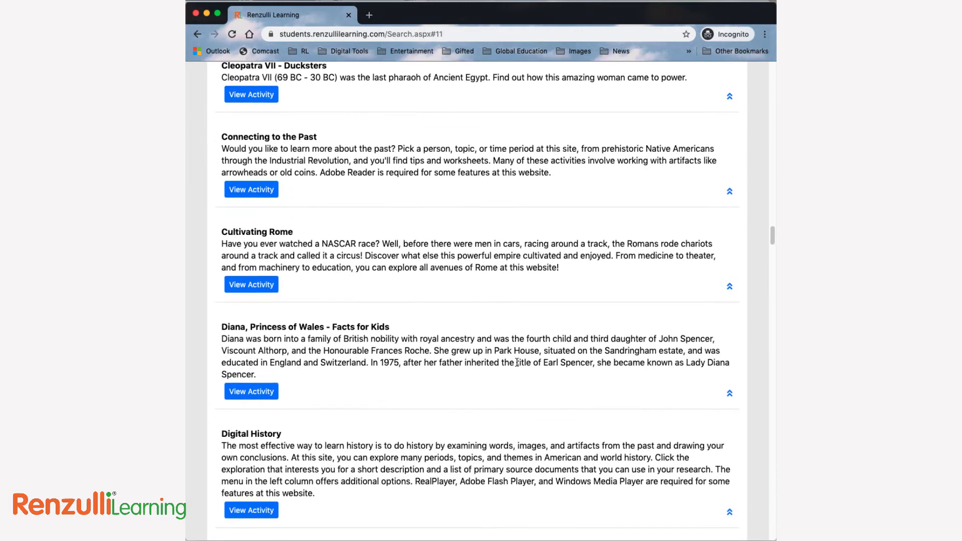
pyautogui.scroll(-2, 516, 361)
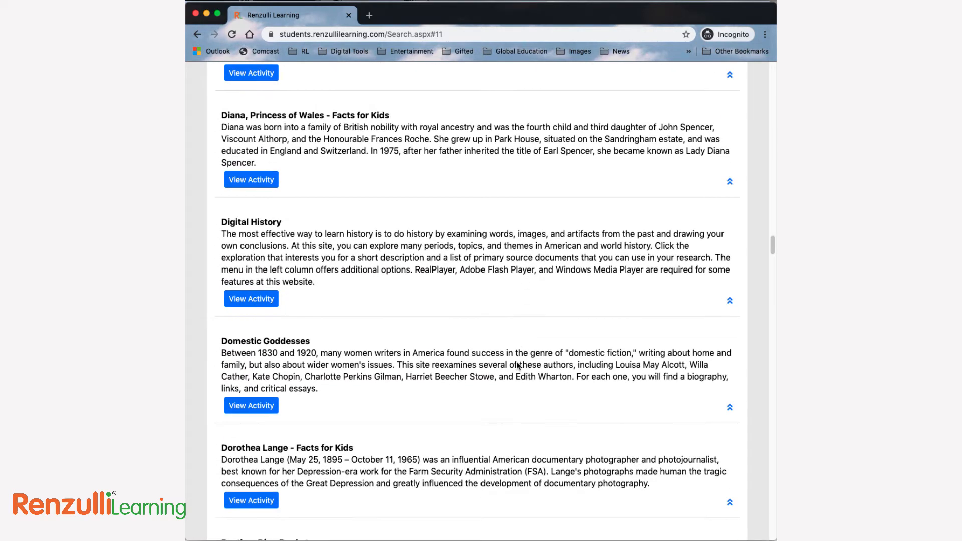
pyautogui.click(730, 406)
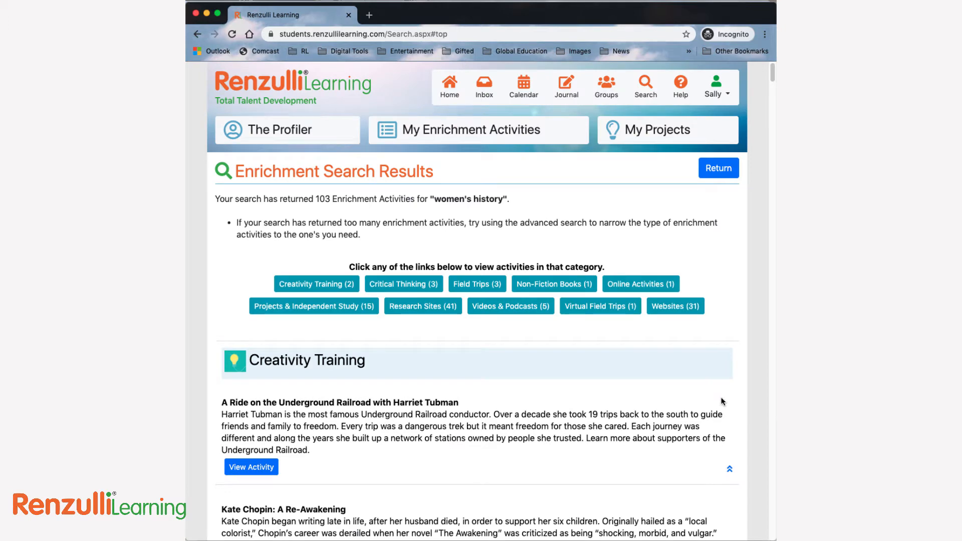
# Start a journal entry reading "Students will reply to the question you provide - on the board, on paper, or anyway you'd like!".
pyautogui.click(563, 89)
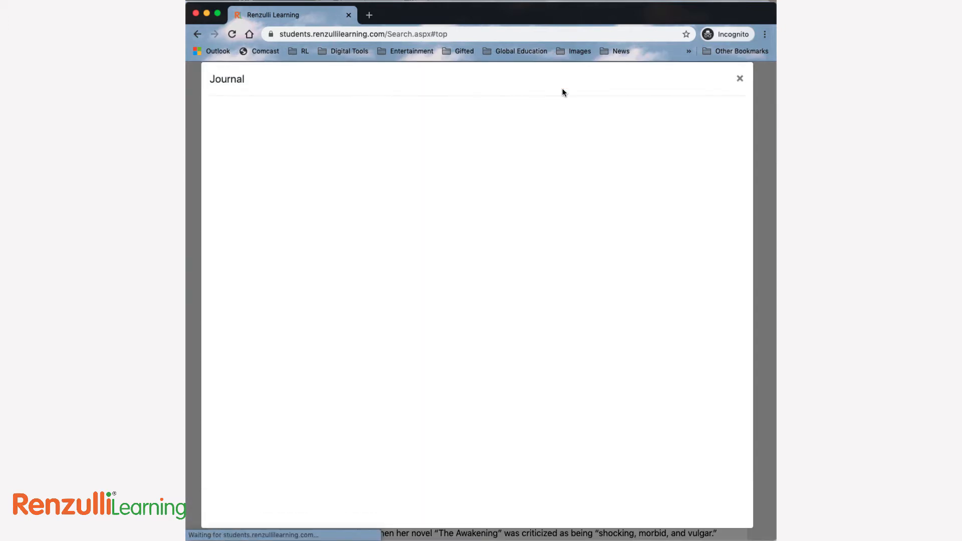
pyautogui.write('Students will reply t')
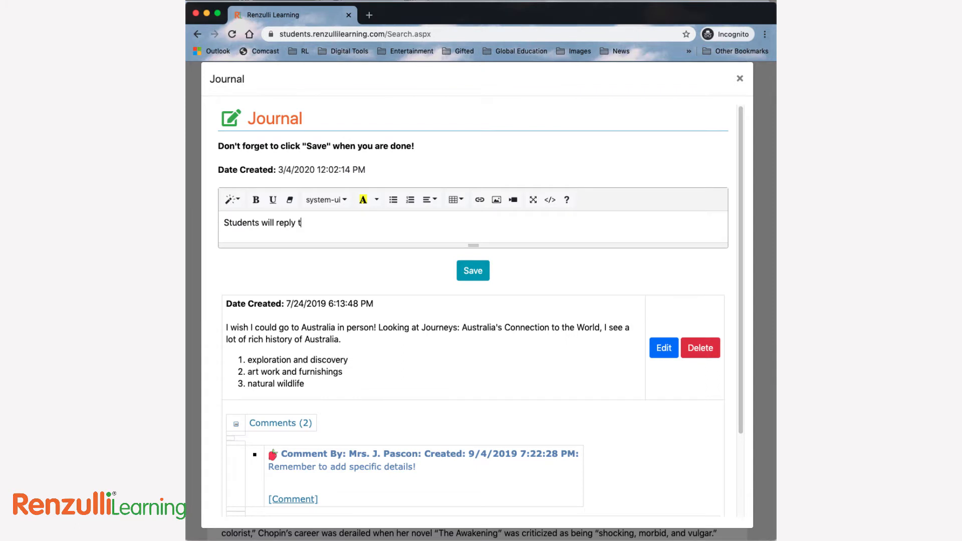
pyautogui.write('o the question you provide - on the board')
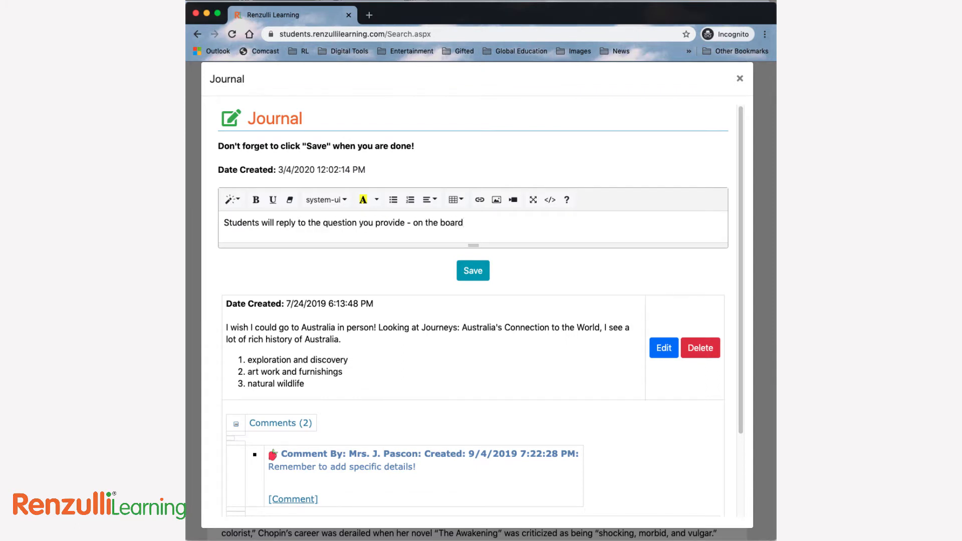
pyautogui.write(', on paper, or anyway you')
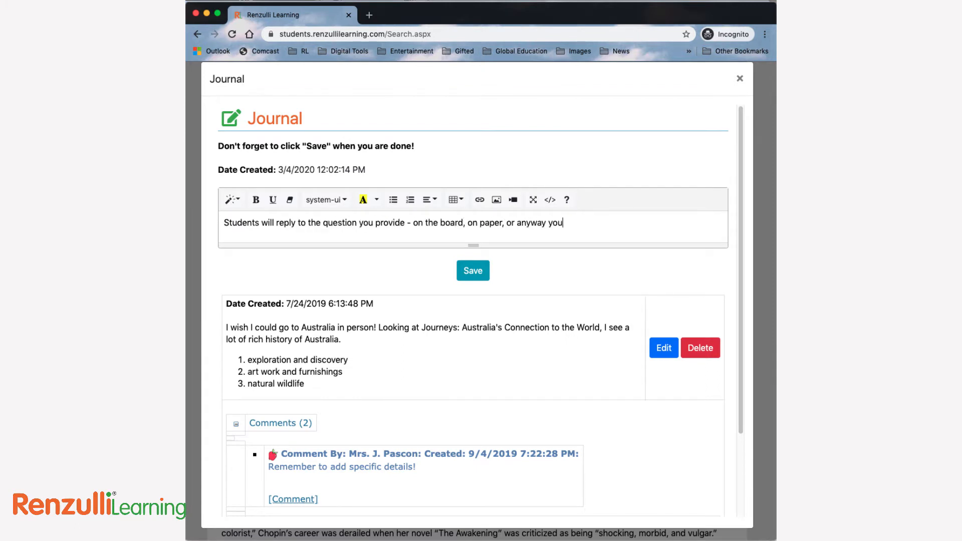
pyautogui.write("'d like! Teachers can then ")
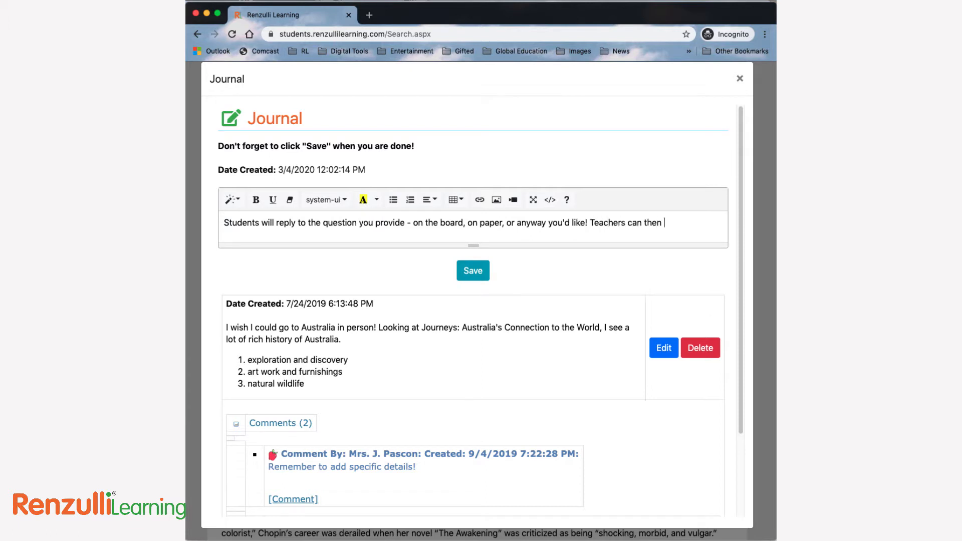
pyautogui.write("reply from the Teacher's Site.")
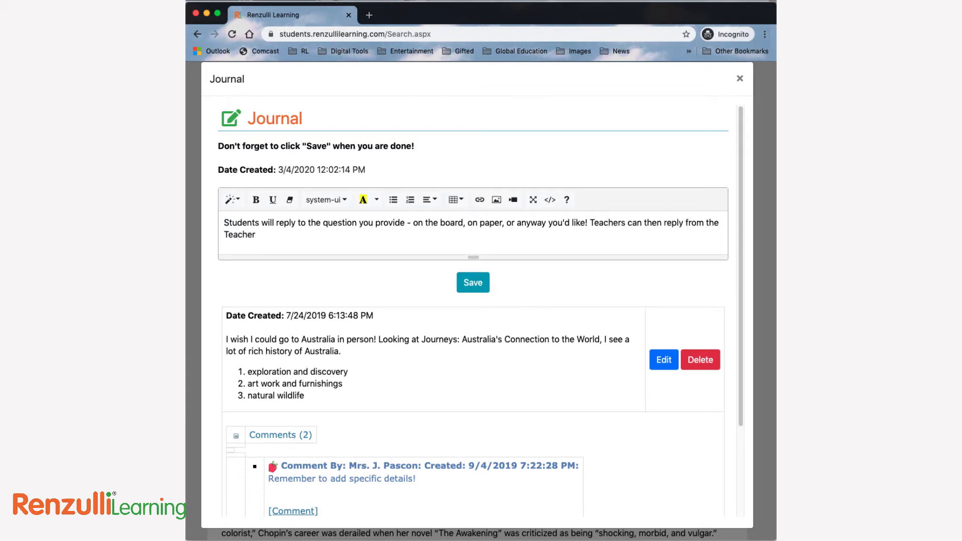
# Add "Teachers can then reply from the Teacher's Site." to the journal entry and save it.
pyautogui.click(471, 282)
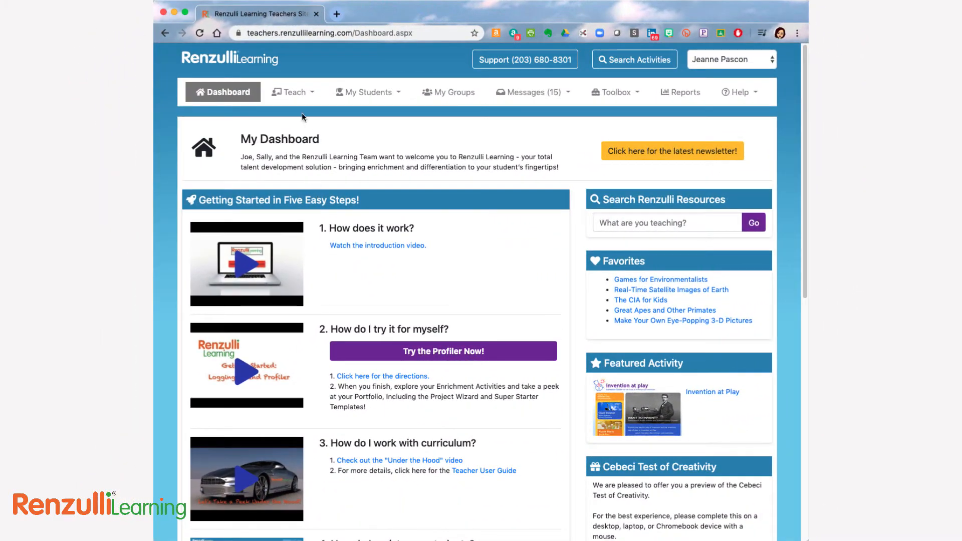
# On the Teachers Site, open the assignments list and start a new assignment from a template.
pyautogui.click(297, 92)
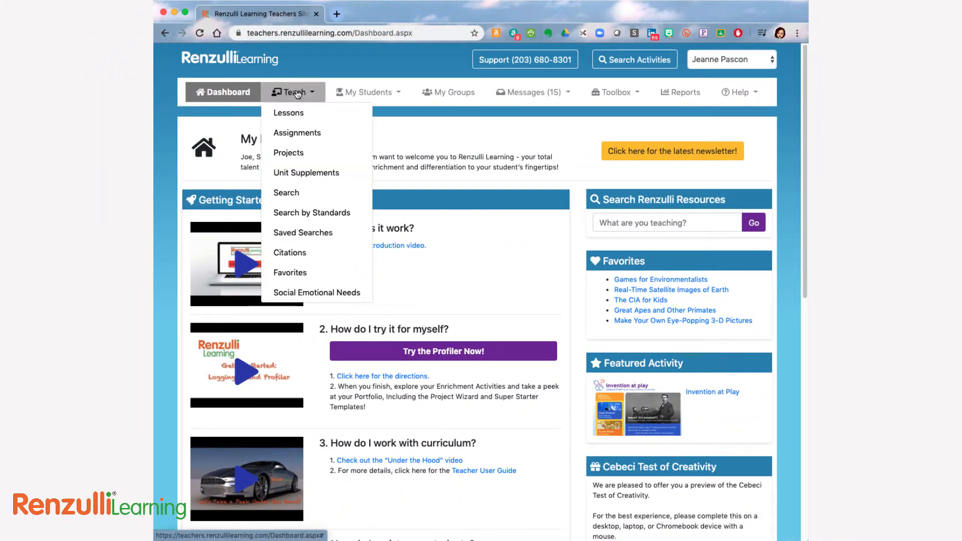
pyautogui.click(298, 135)
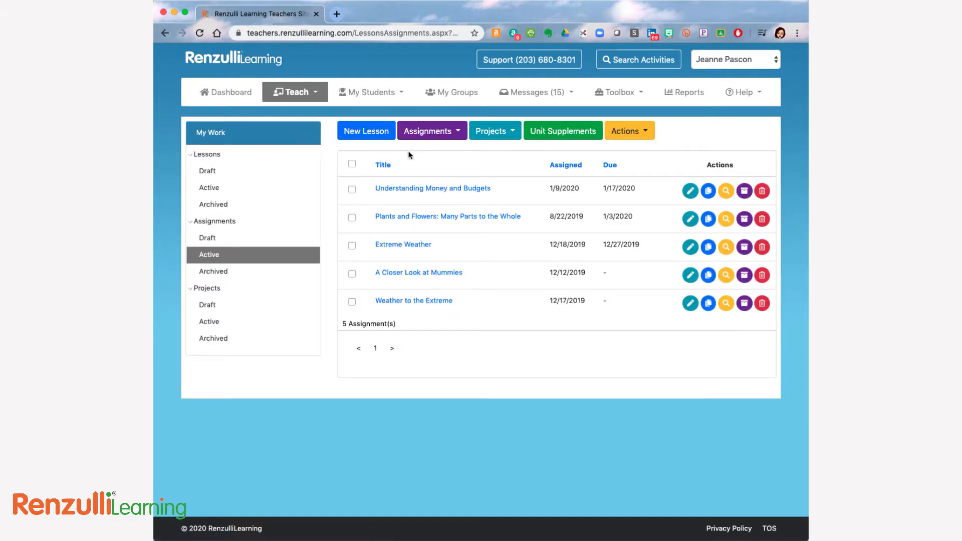
pyautogui.click(437, 133)
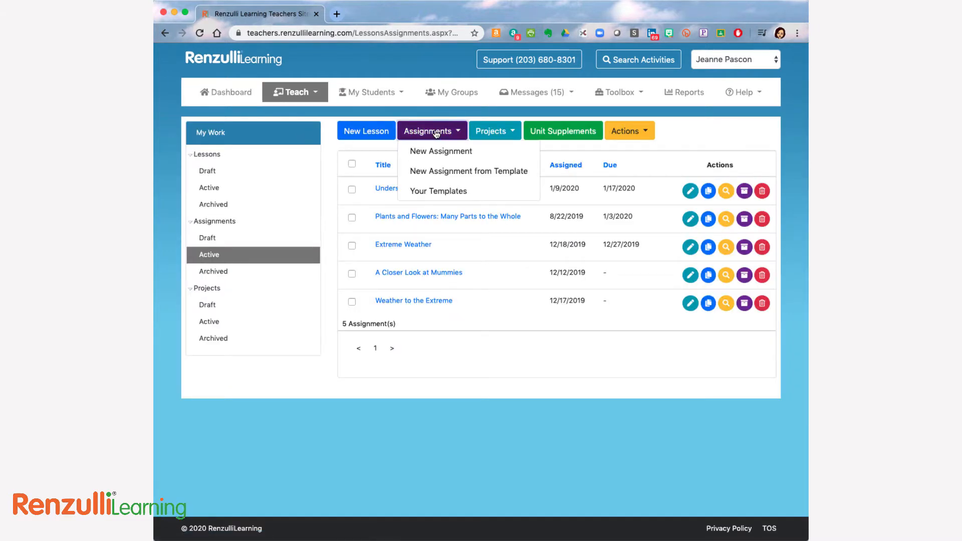
pyautogui.click(445, 171)
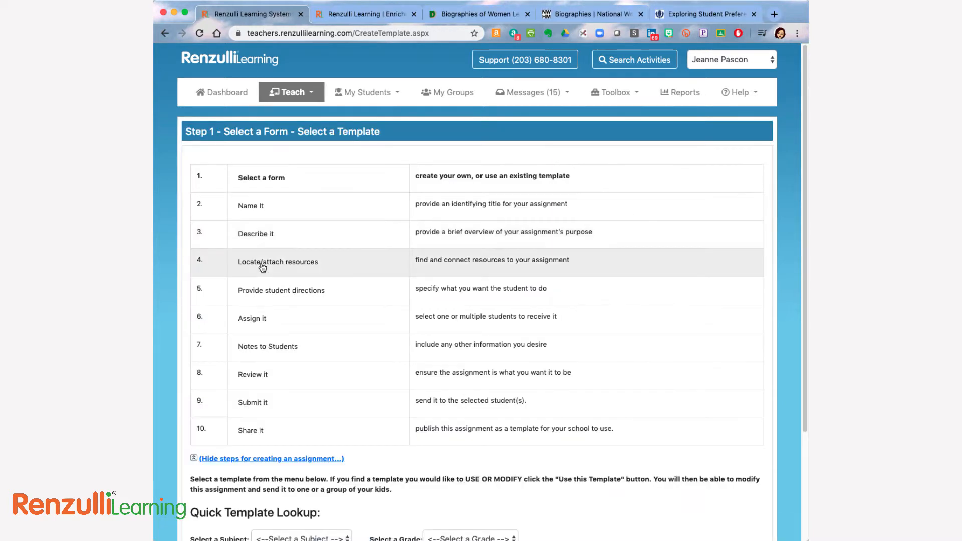
# Choose the template "Women's History Month: 3-8 Celebration" created by Renzulli Learning for the new assignment.
pyautogui.scroll(-4, 261, 267)
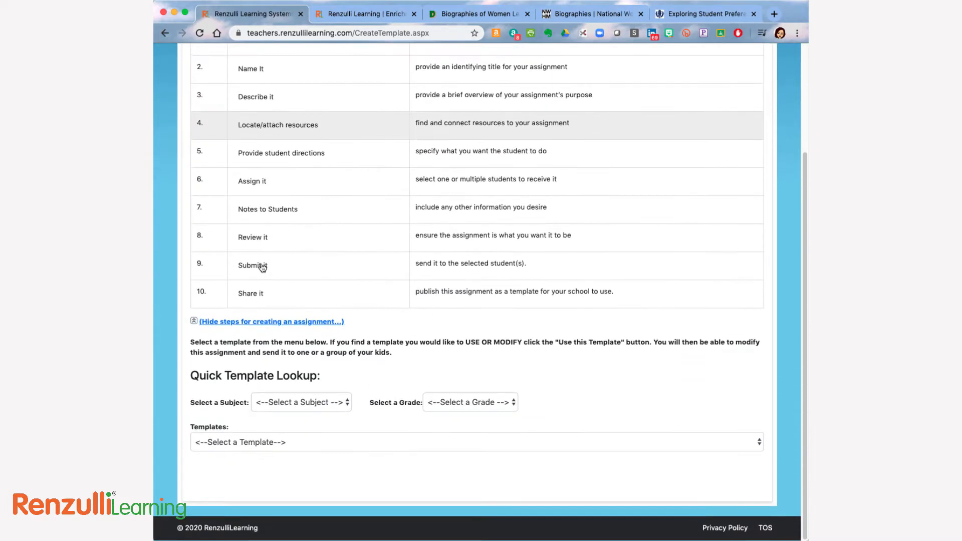
pyautogui.click(309, 445)
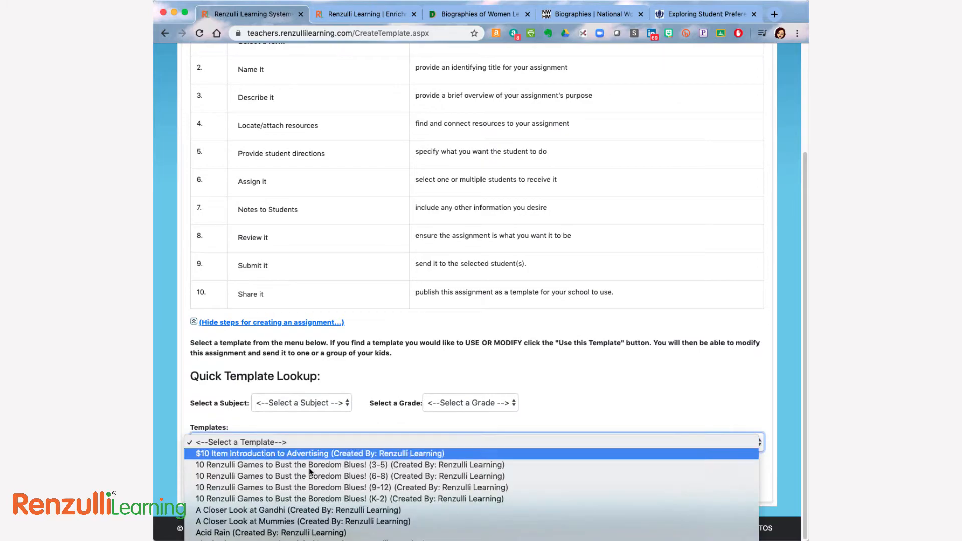
pyautogui.scroll(-15, 310, 471)
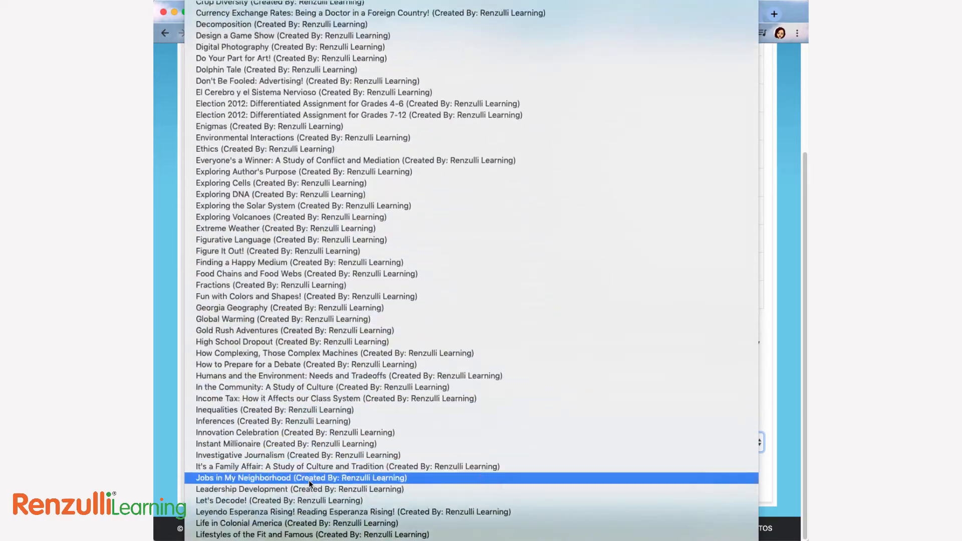
pyautogui.scroll(-20, 309, 480)
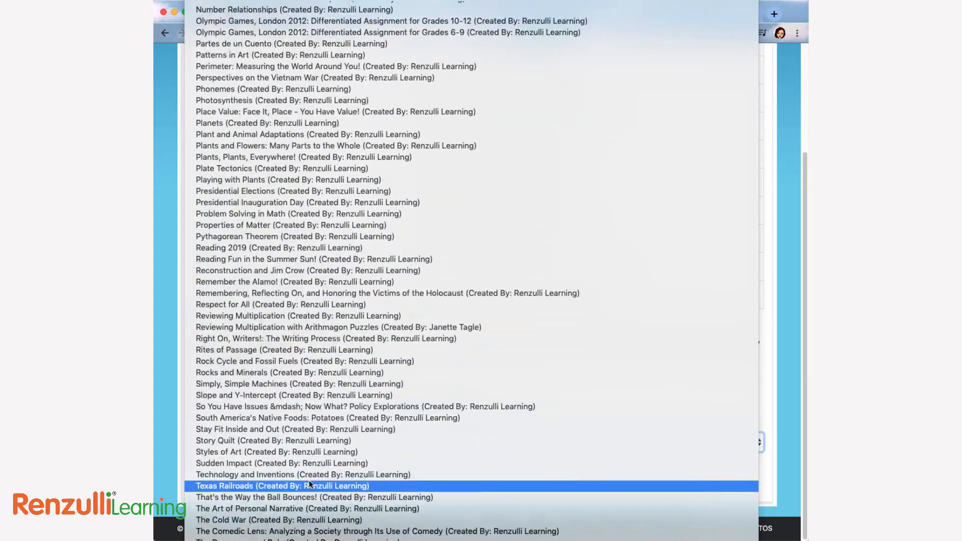
pyautogui.scroll(-12, 308, 480)
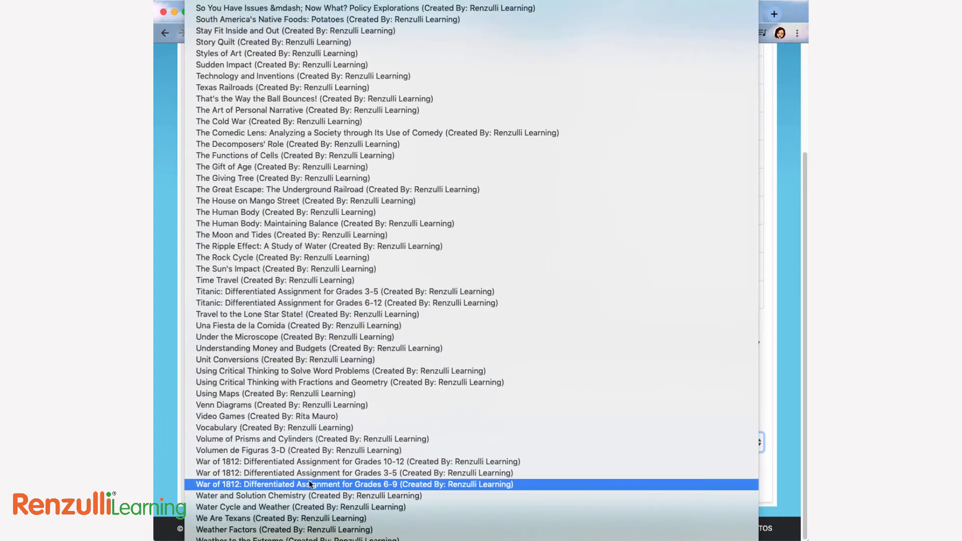
pyautogui.scroll(-6, 309, 481)
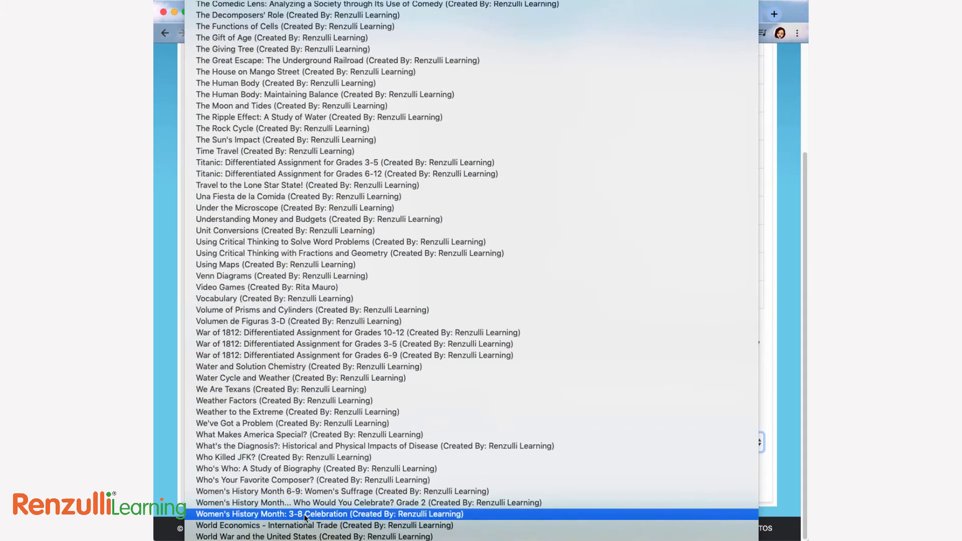
pyautogui.click(305, 515)
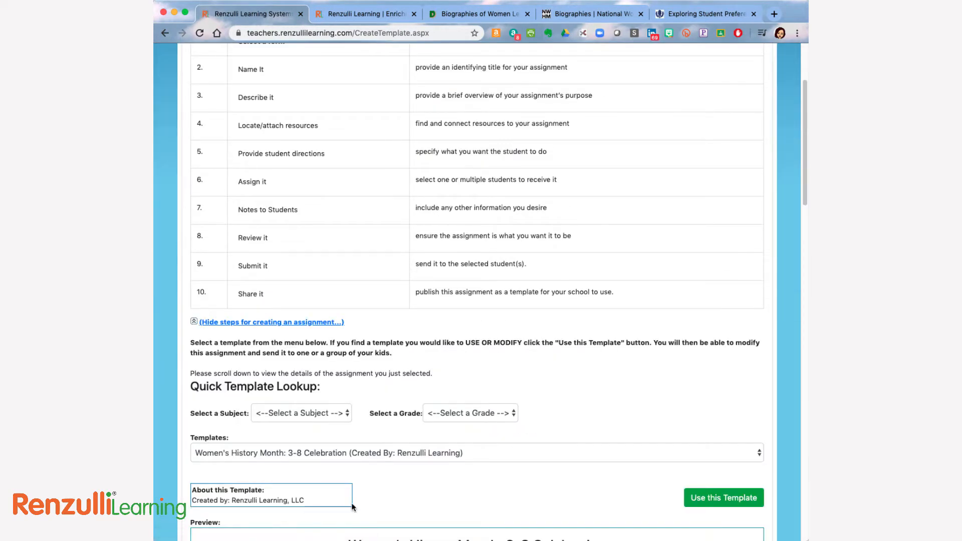
# Review the template preview's description, subject and grades, student directions, enrichment activities, uploaded files and other resources.
pyautogui.scroll(-4, 396, 491)
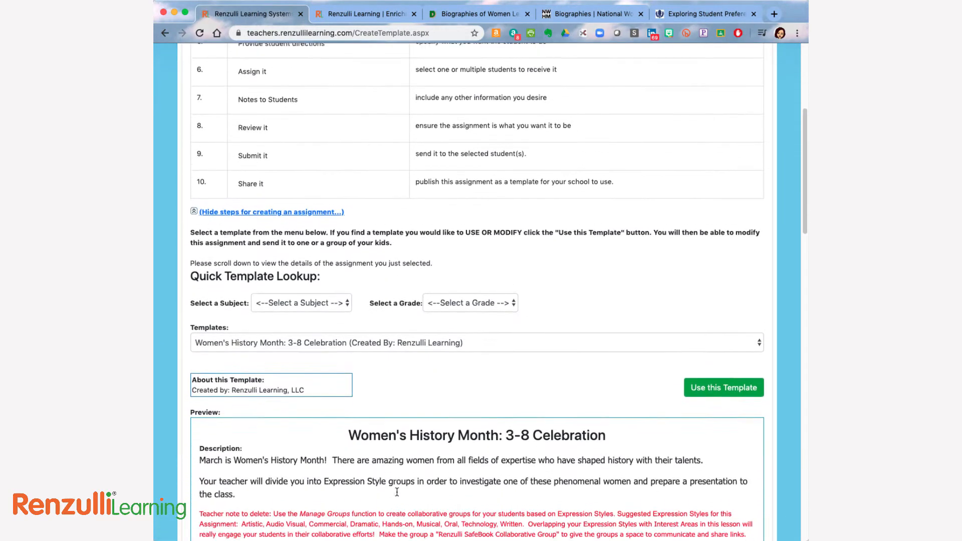
pyautogui.scroll(-4, 397, 493)
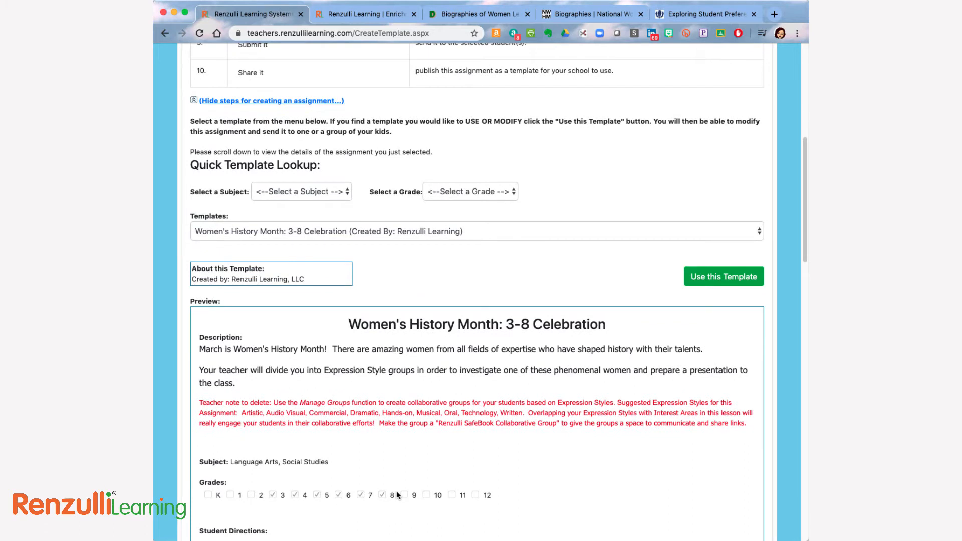
pyautogui.scroll(-8, 397, 495)
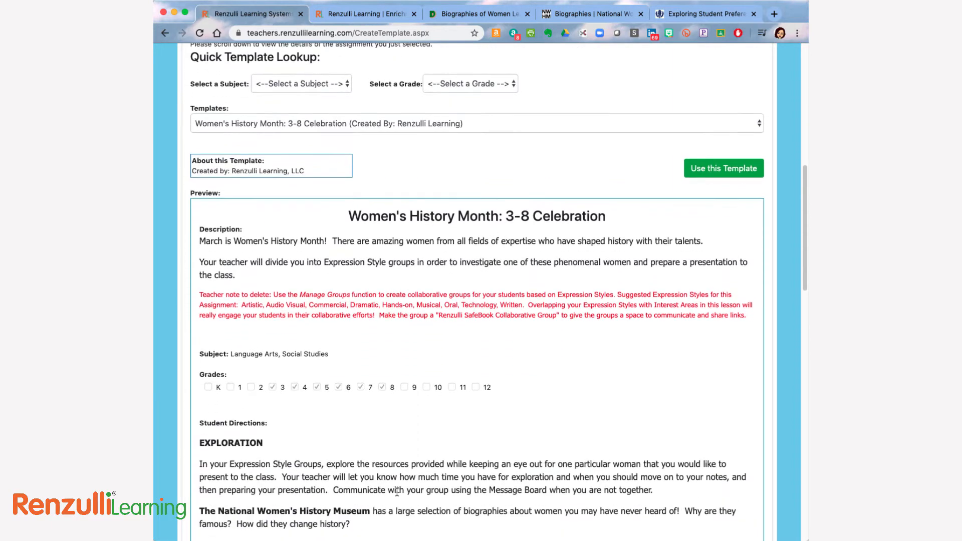
pyautogui.scroll(-2, 397, 493)
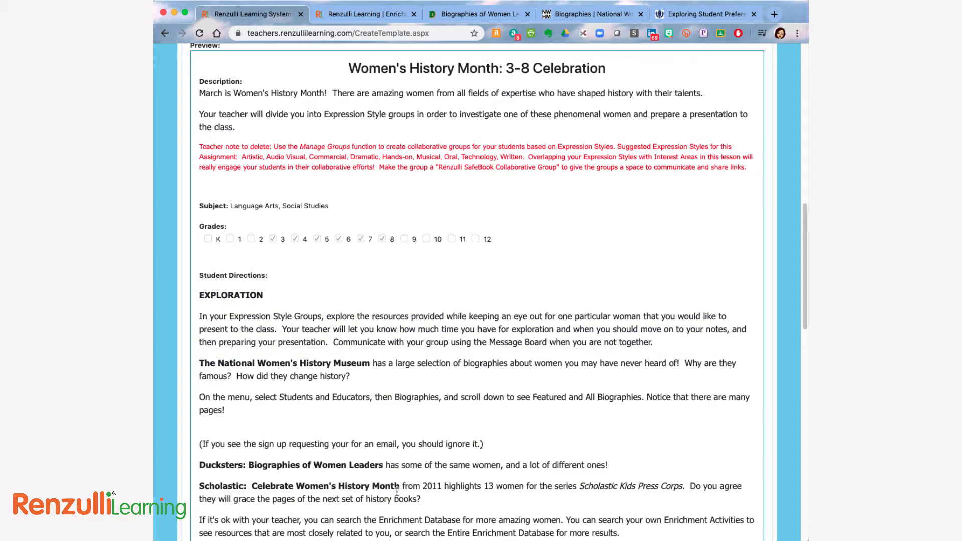
pyautogui.scroll(-5, 397, 492)
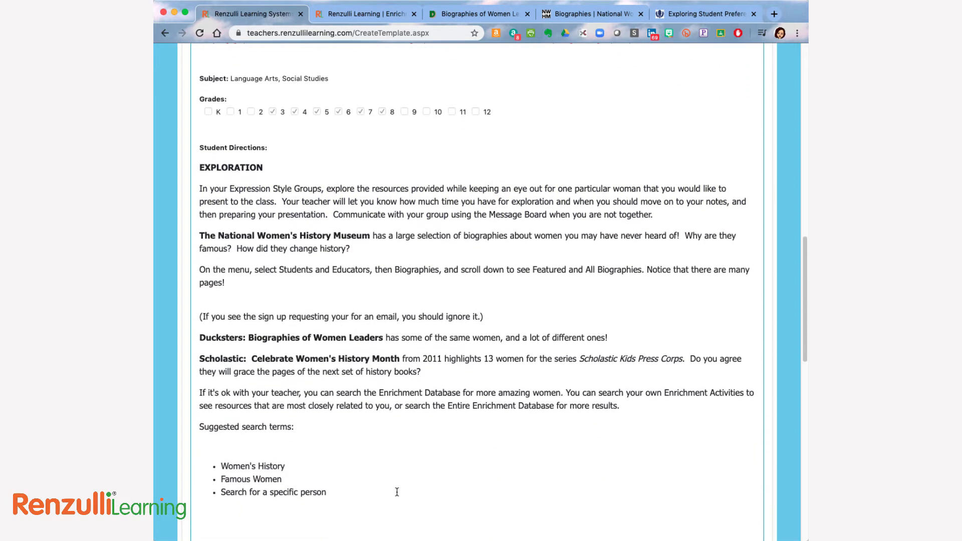
pyautogui.scroll(-8, 397, 495)
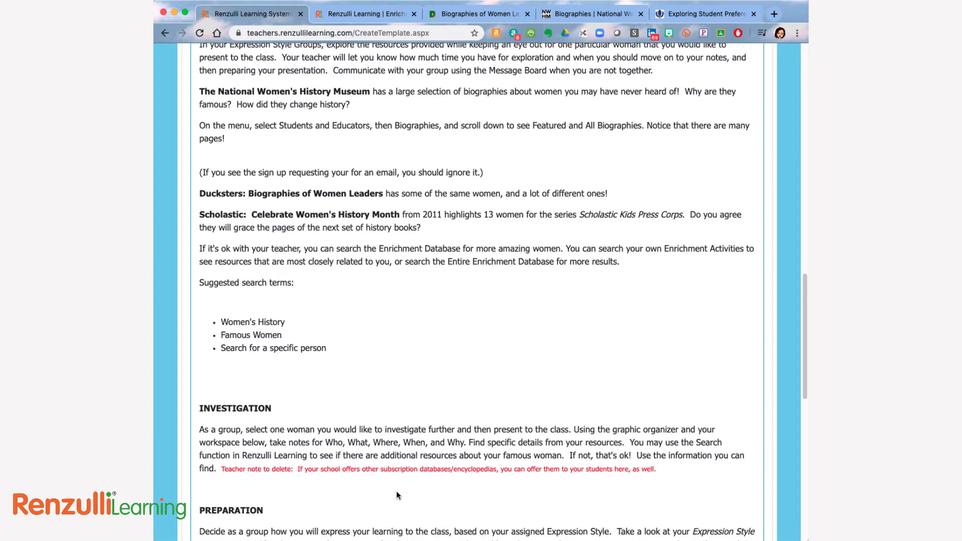
pyautogui.scroll(-7, 397, 495)
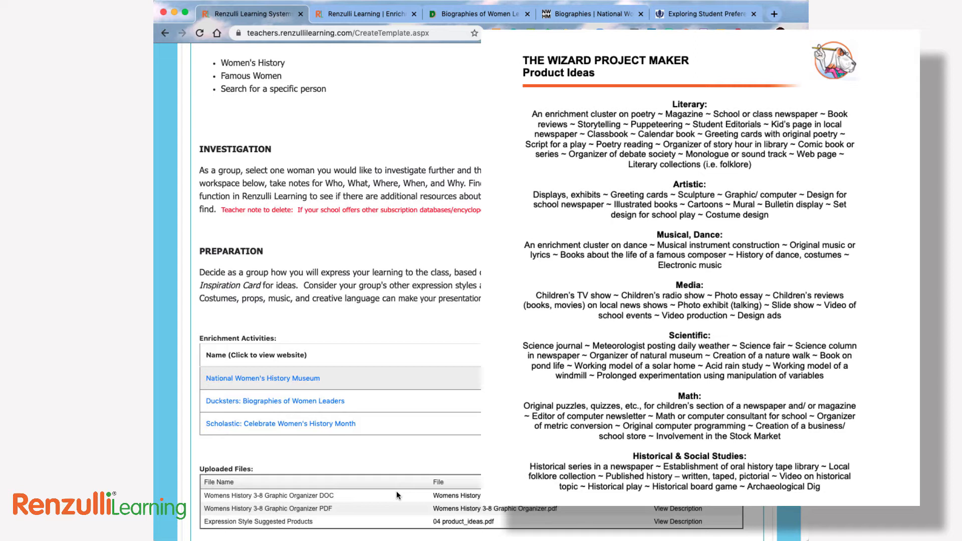
pyautogui.scroll(-2, 397, 495)
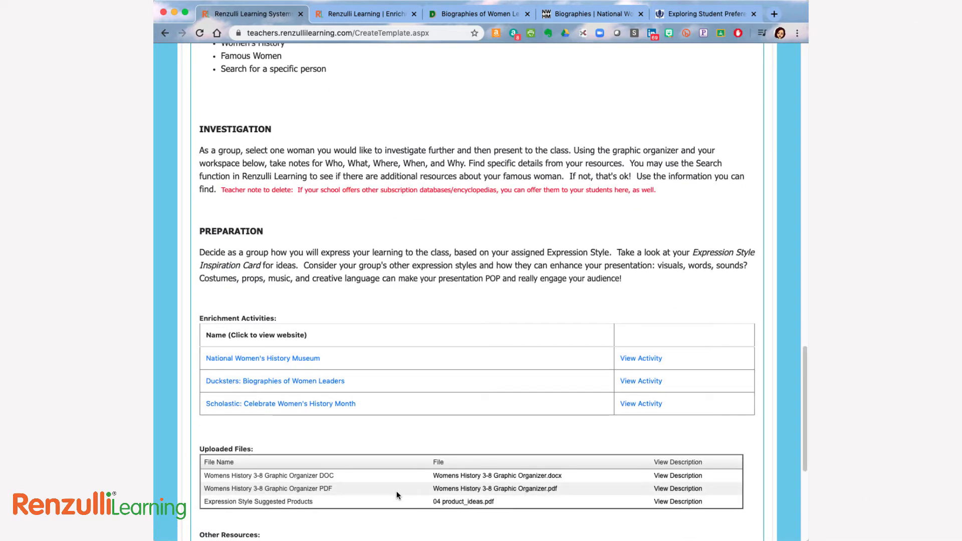
pyautogui.scroll(-5, 397, 496)
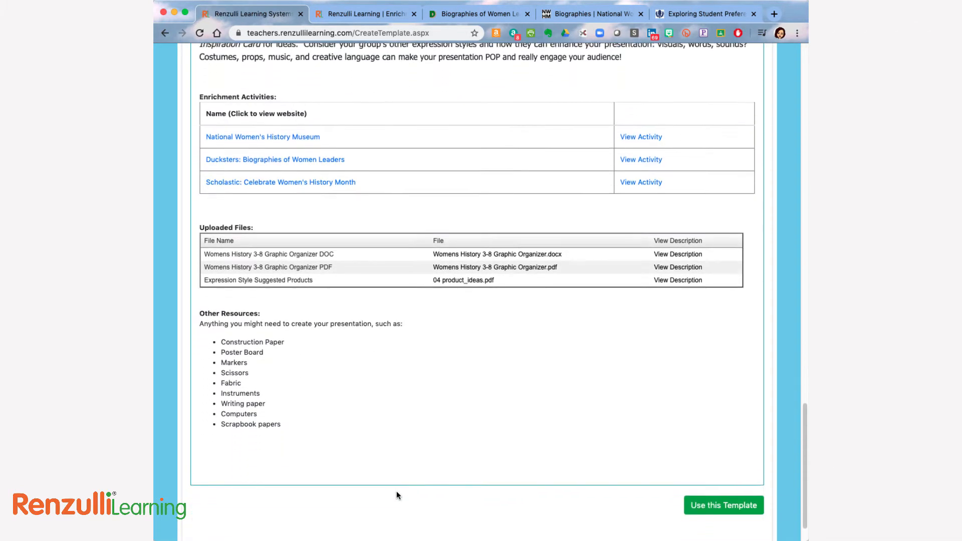
pyautogui.scroll(-1, 397, 495)
# Use the template for the assignment, rename it "Women's History Month Celebration", and save to continue.
pyautogui.click(708, 464)
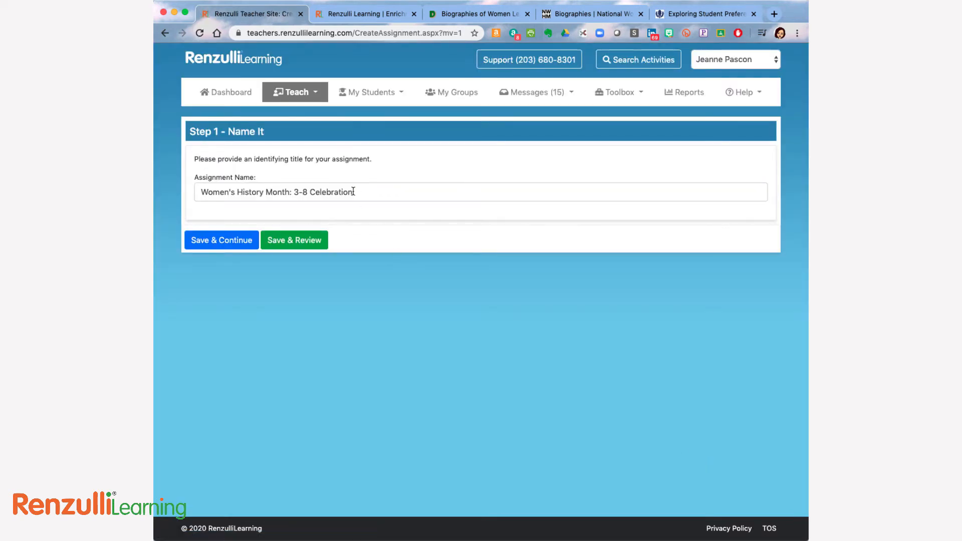
pyautogui.moveTo(354, 192); pyautogui.dragTo(292, 194)
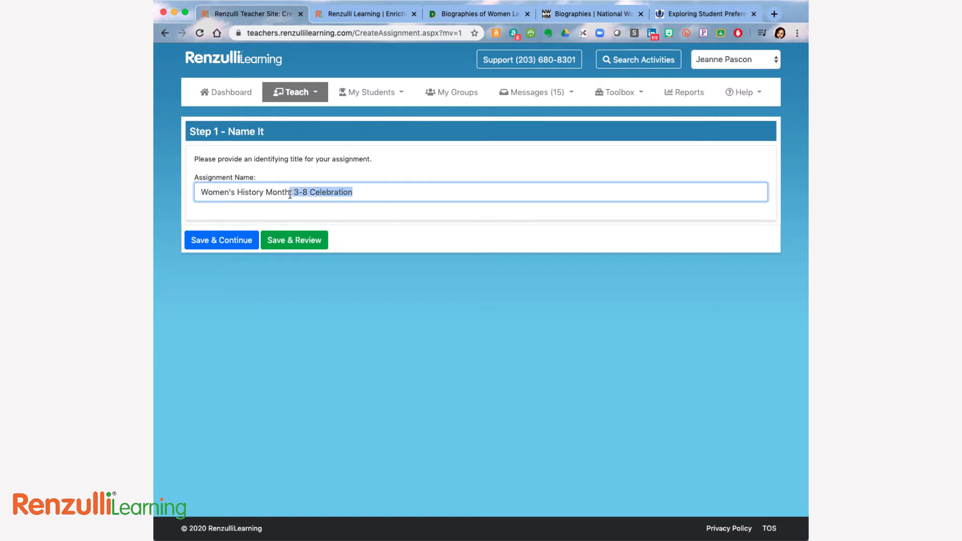
pyautogui.write('Celebr')
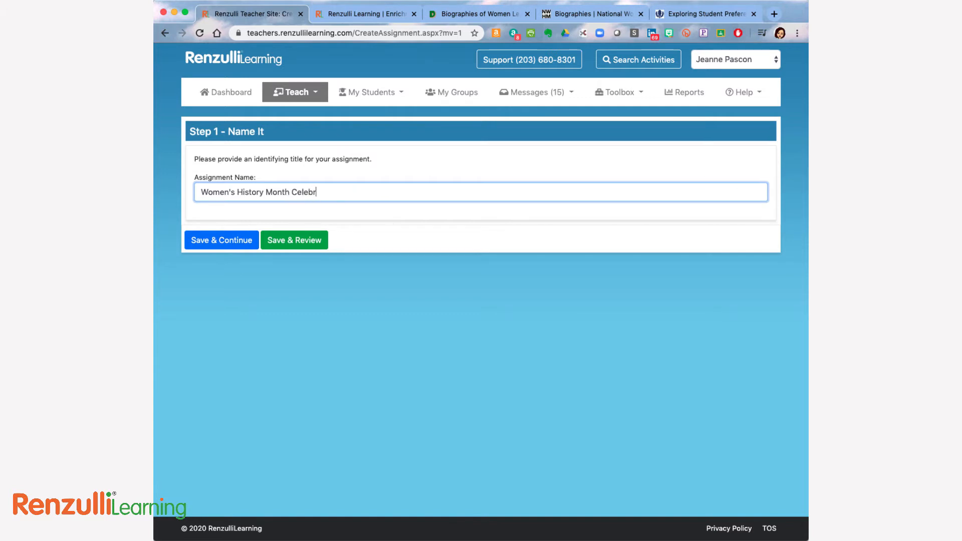
pyautogui.click(211, 240)
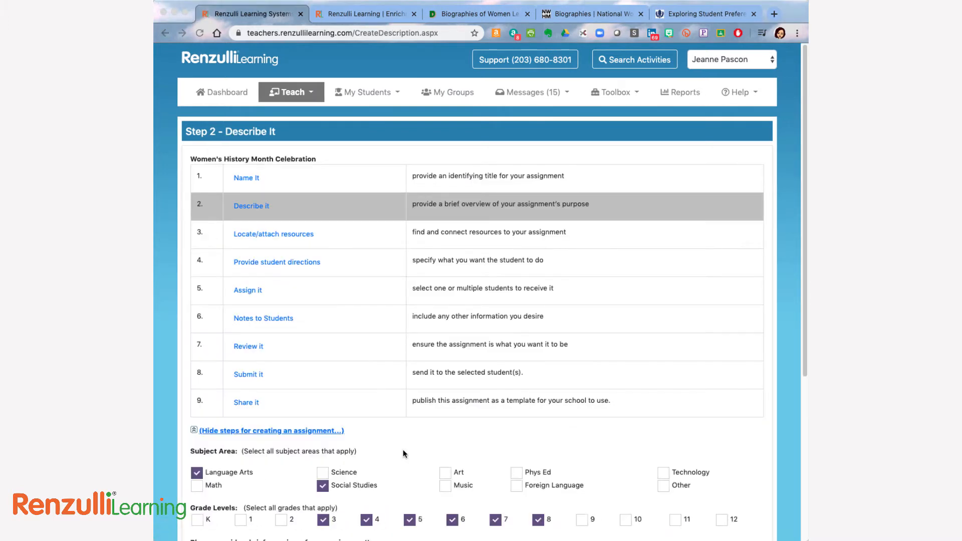
# Delete the red teacher note about Manage Groups from the assignment's description and save to continue.
pyautogui.scroll(-5, 403, 450)
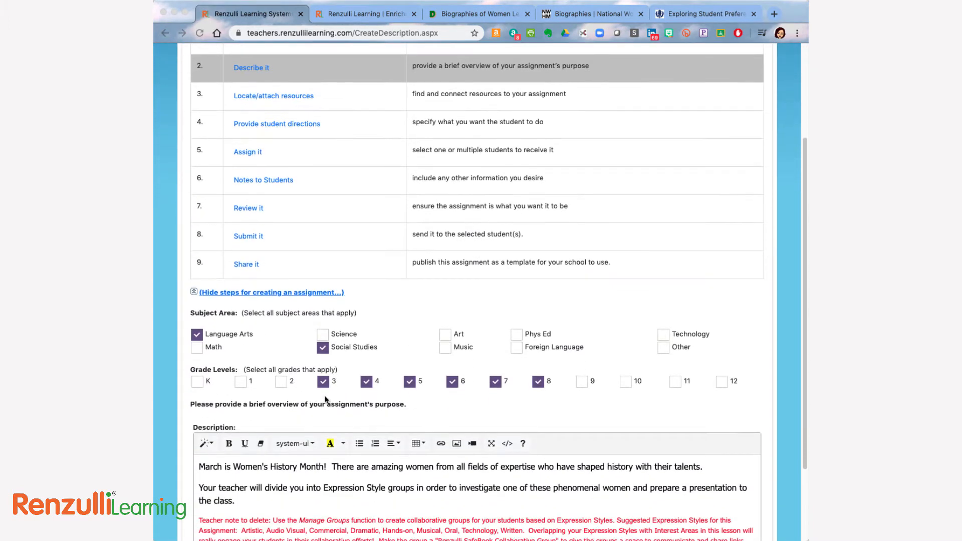
pyautogui.scroll(-3, 495, 398)
pyautogui.scroll(-1, 494, 398)
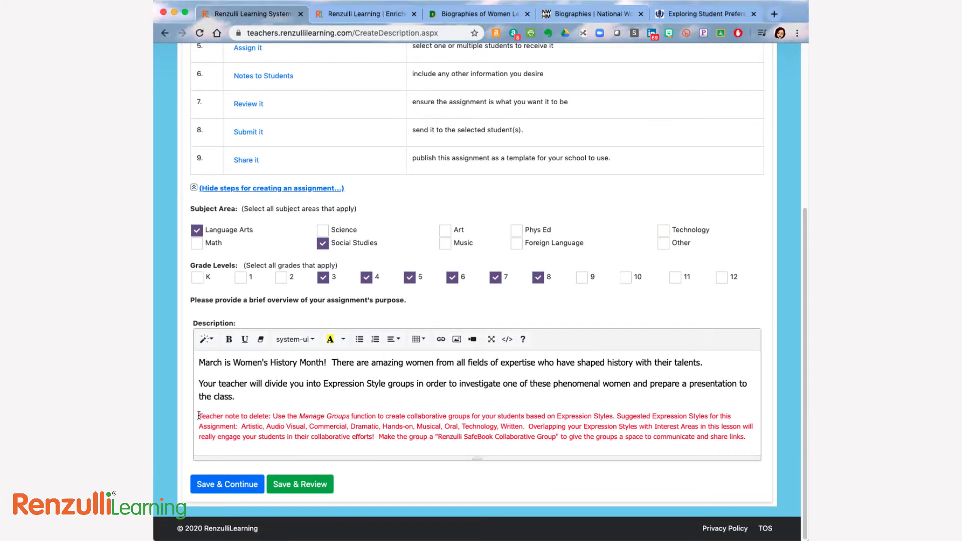
pyautogui.moveTo(200, 417); pyautogui.dragTo(755, 437)
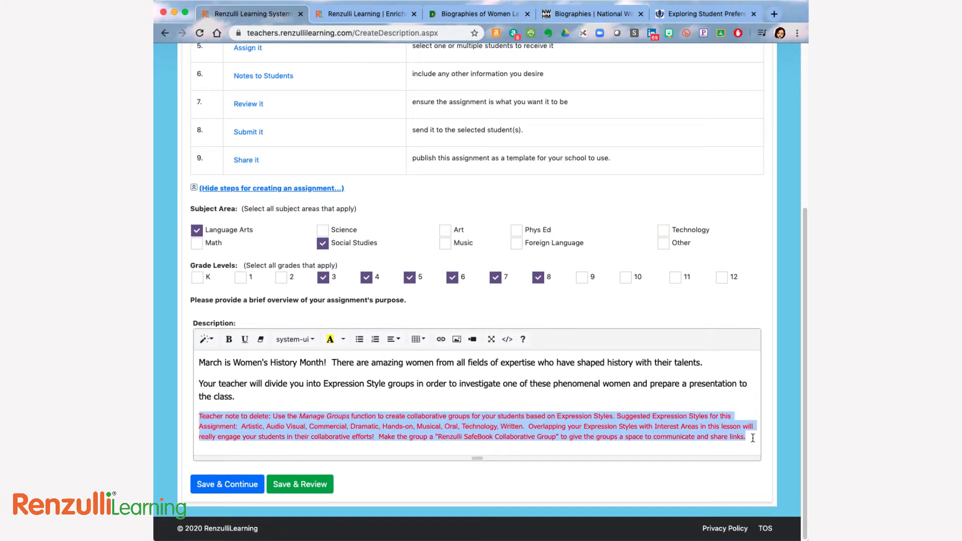
pyautogui.press('BackSpace')
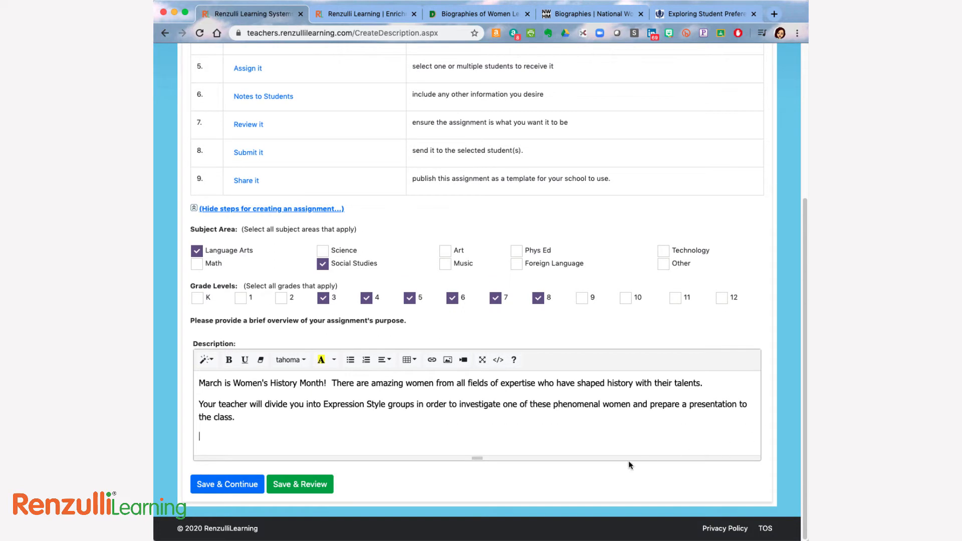
pyautogui.click(224, 485)
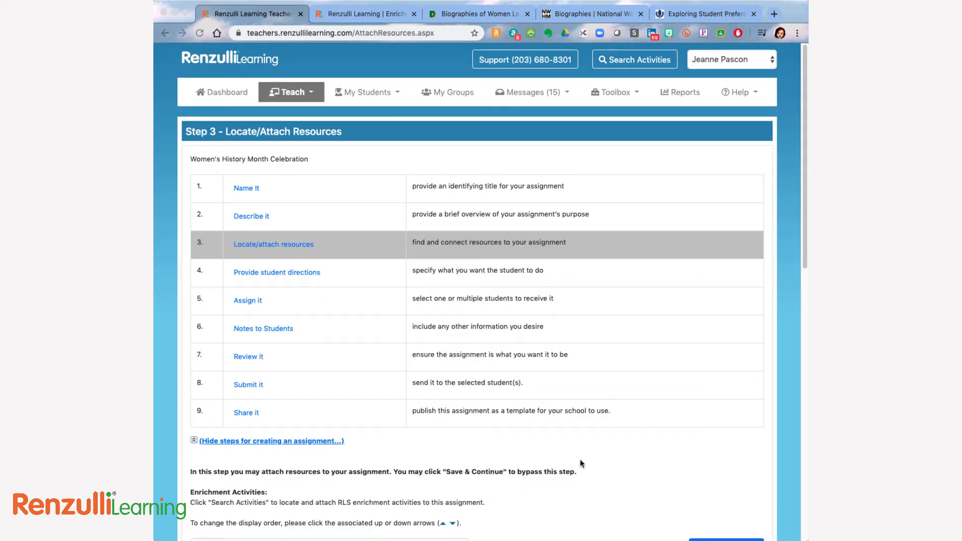
# Open the attached file "Womens History 3-8 Graphic Organizer.pdf" from the assignment's uploaded files.
pyautogui.scroll(-3, 579, 461)
pyautogui.scroll(-5, 579, 459)
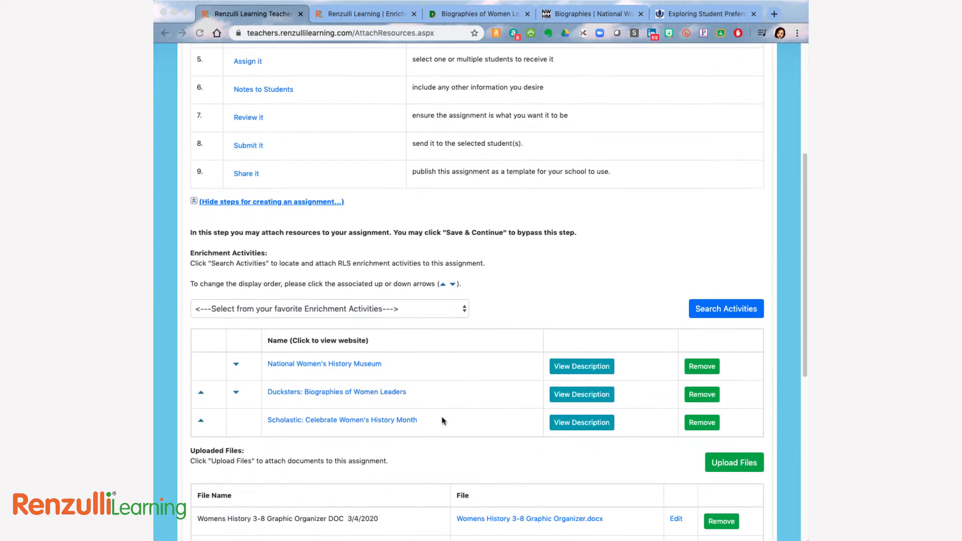
pyautogui.scroll(-5, 425, 434)
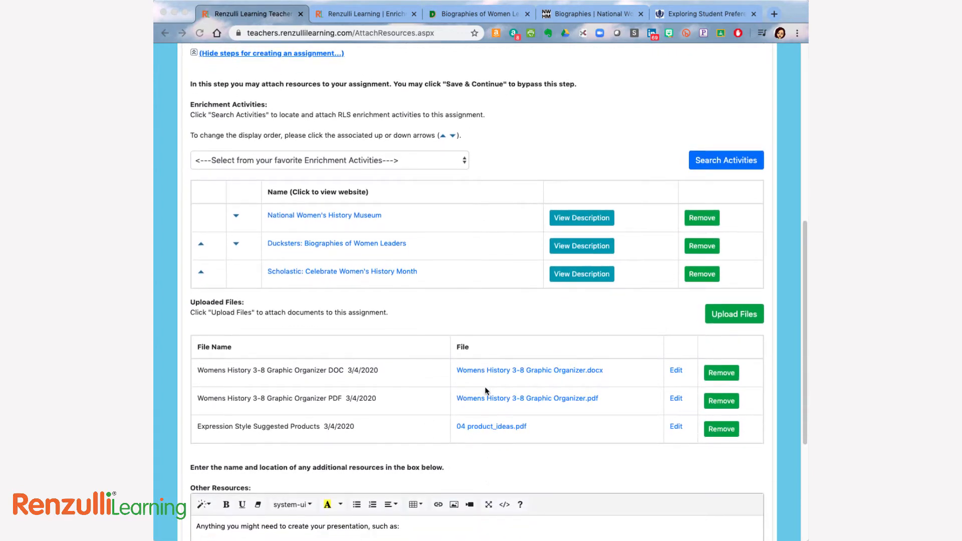
pyautogui.click(486, 401)
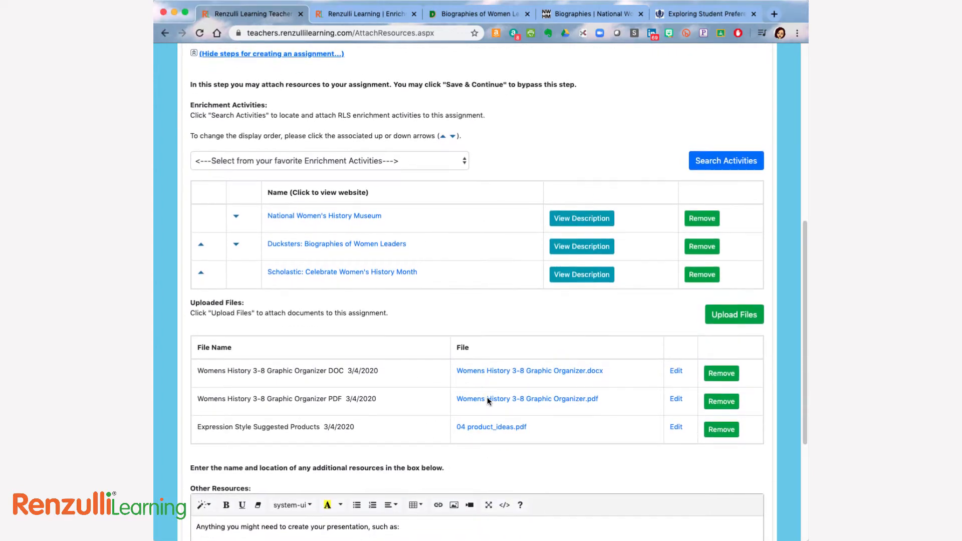
pyautogui.click(493, 399)
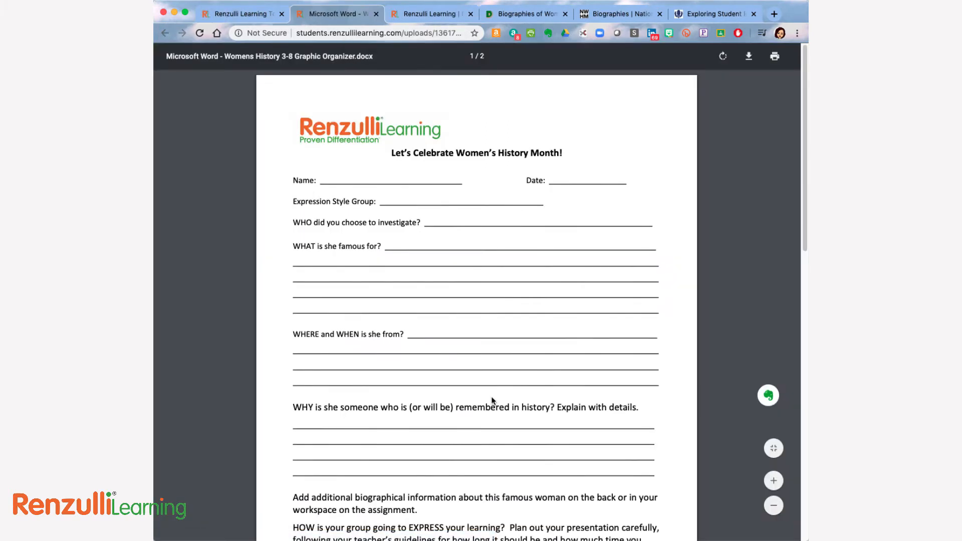
# Examine the questions and writing space on both pages of the graphic organizer and close the document.
pyautogui.scroll(-3, 449, 254)
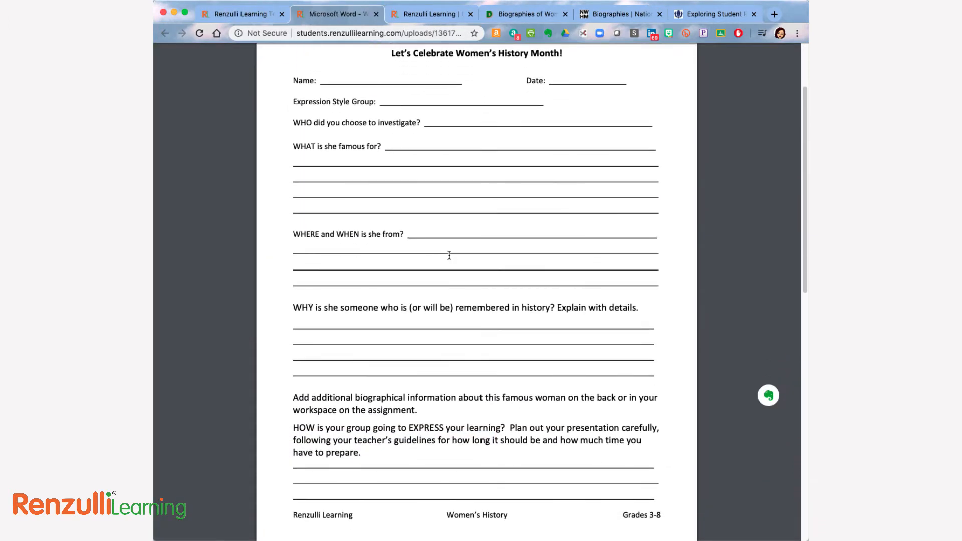
pyautogui.scroll(-5, 449, 256)
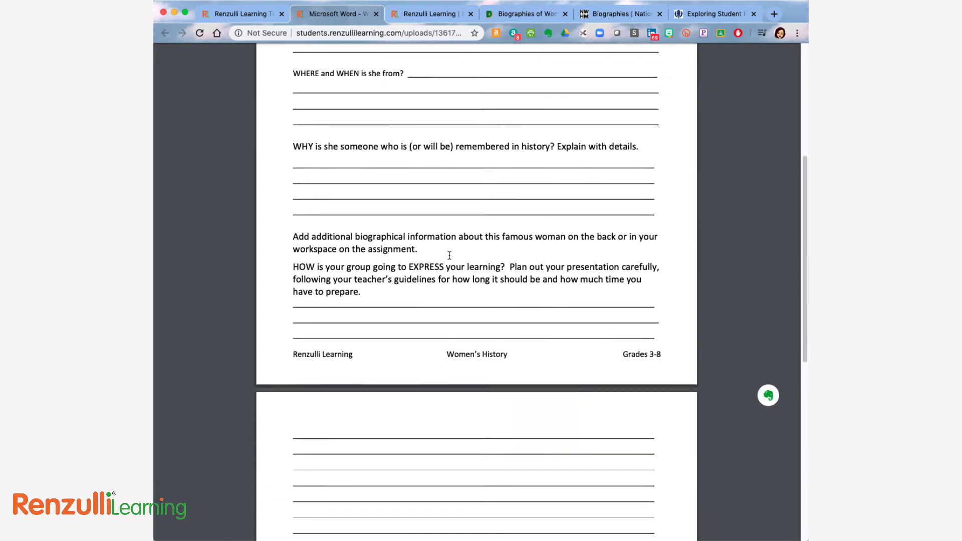
pyautogui.scroll(-5, 449, 256)
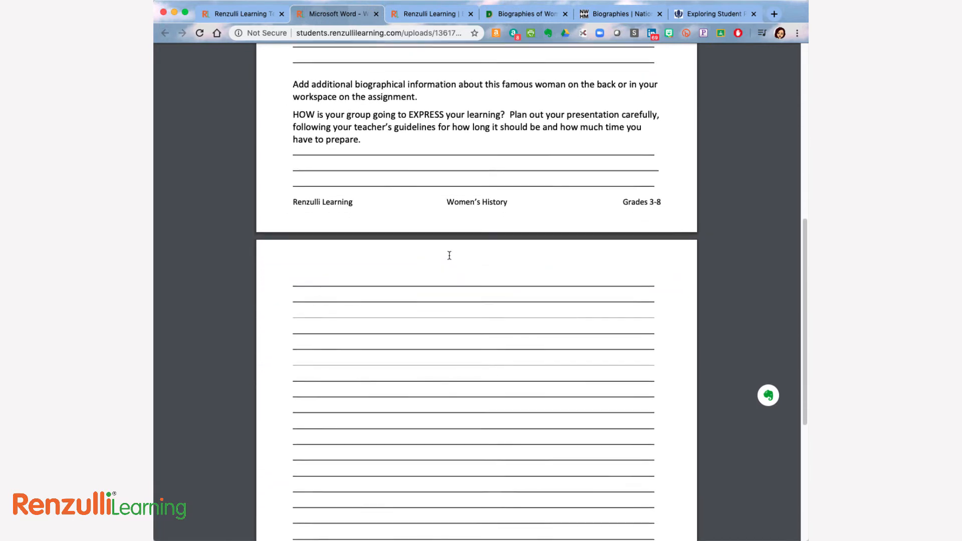
pyautogui.scroll(-5, 450, 255)
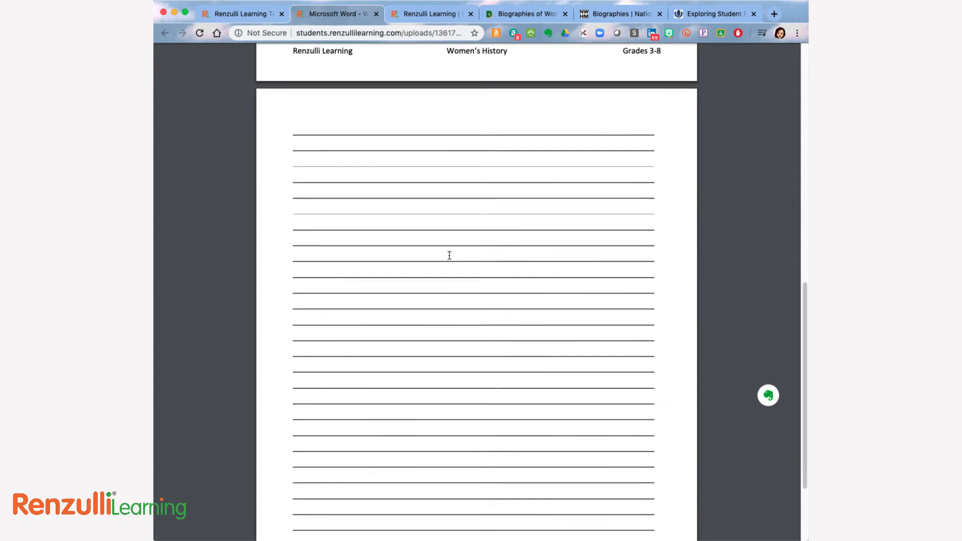
pyautogui.scroll(-10, 450, 255)
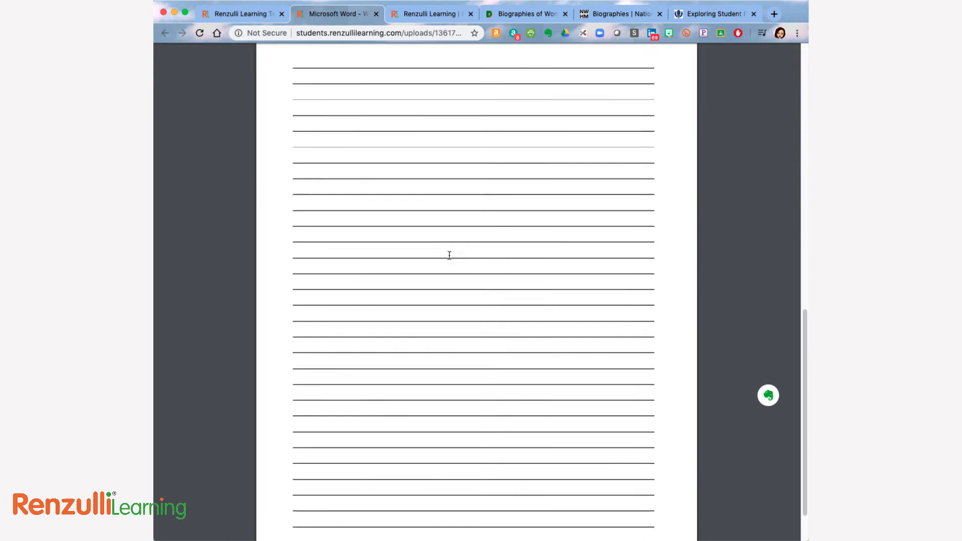
pyautogui.scroll(15, 450, 256)
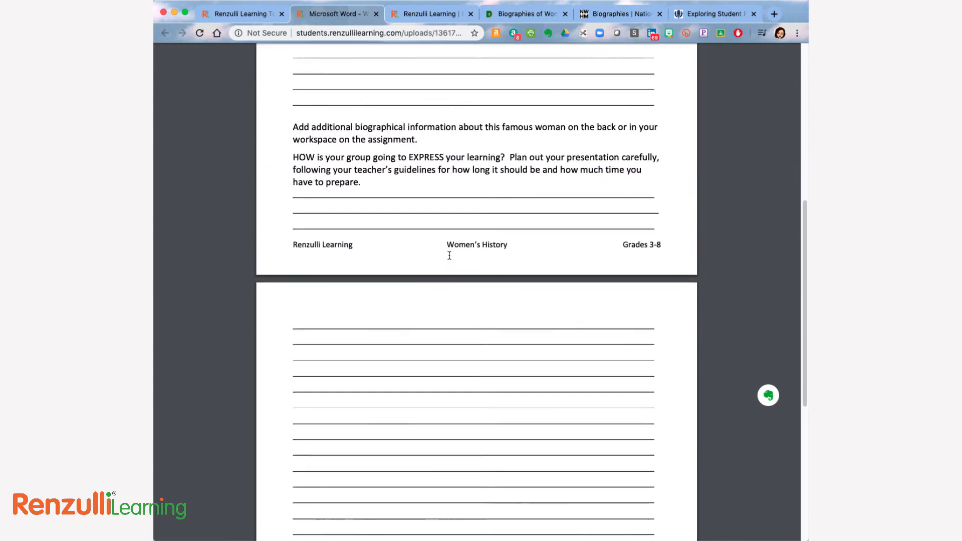
pyautogui.scroll(10, 450, 255)
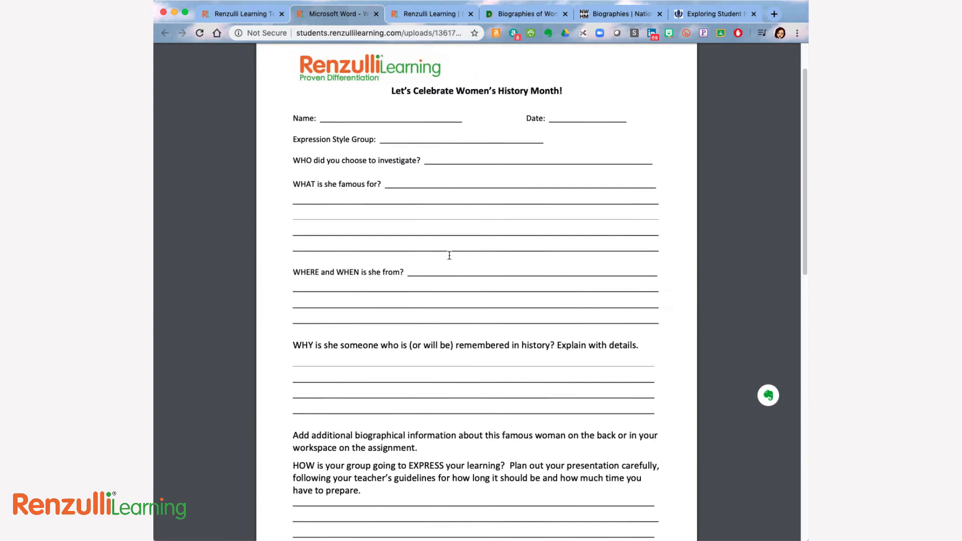
pyautogui.scroll(3, 450, 255)
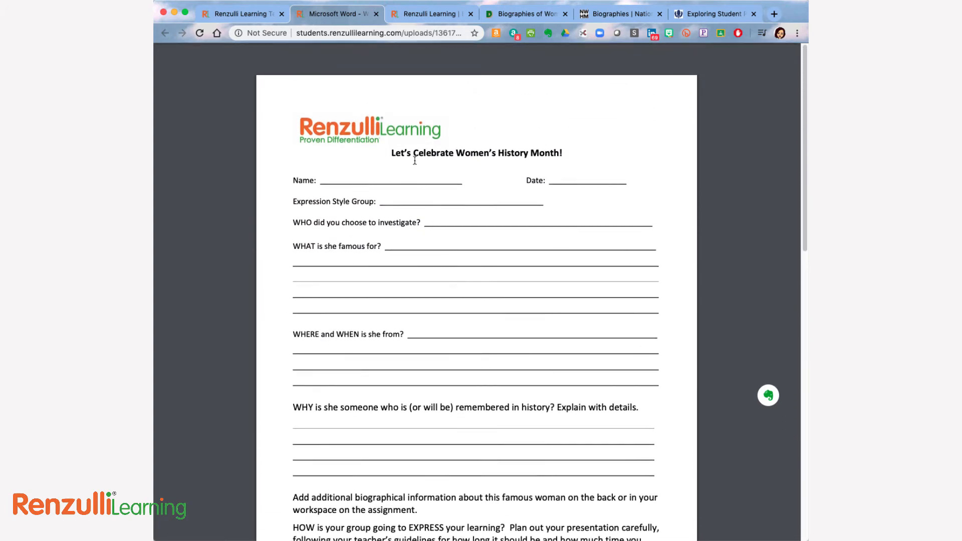
pyautogui.click(377, 14)
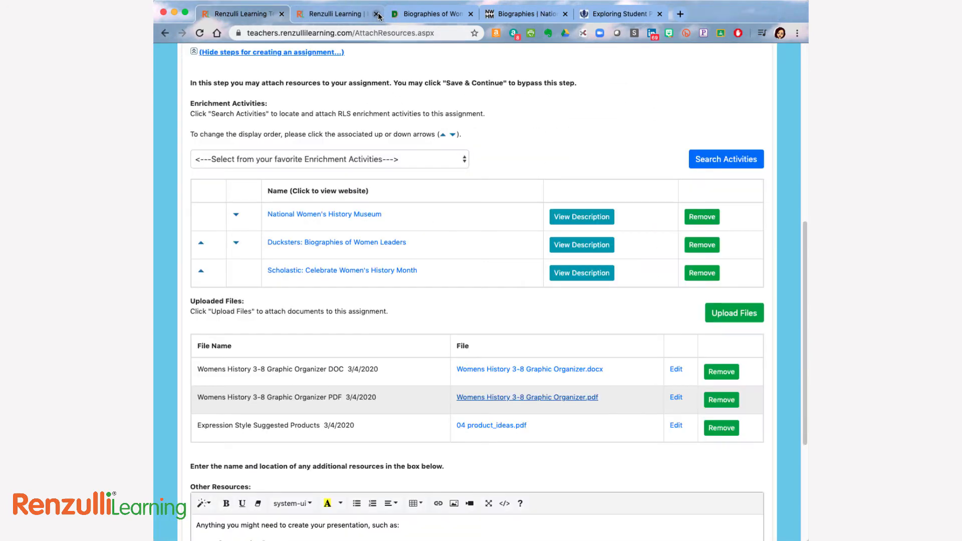
# Add "Costumes" as a new bullet after "Scrapbook papers" in the assignment's Other Resources list.
pyautogui.scroll(-1, 356, 458)
pyautogui.scroll(-5, 356, 458)
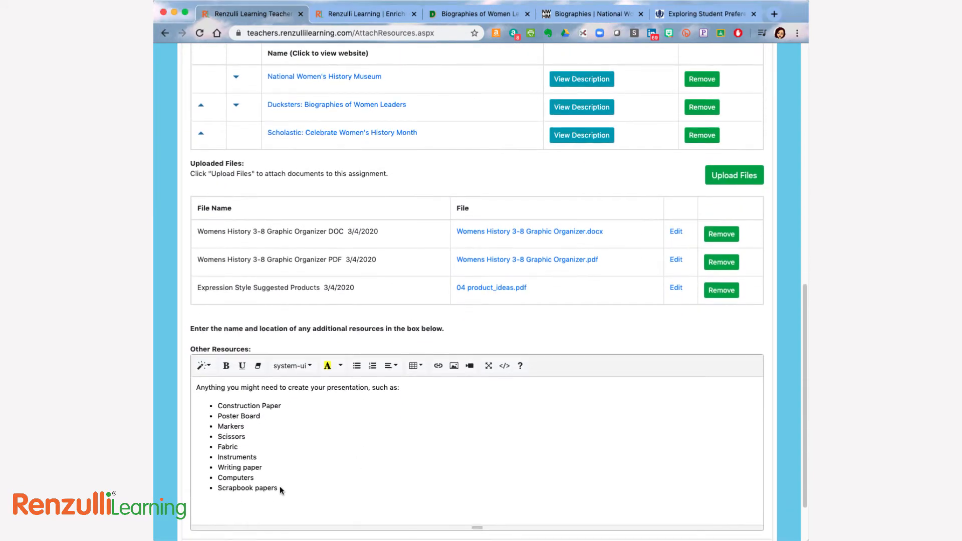
pyautogui.click(281, 488)
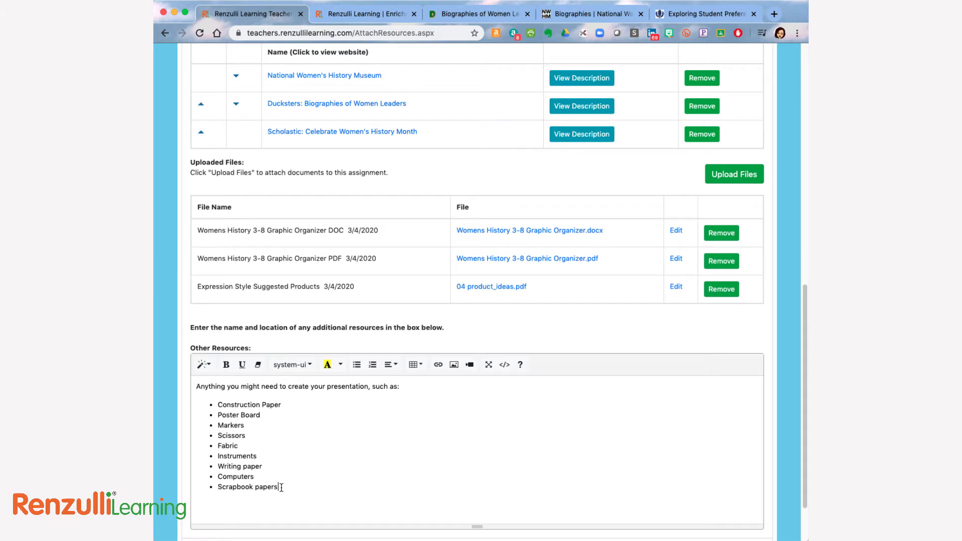
pyautogui.press('Return')
pyautogui.write('Cos')
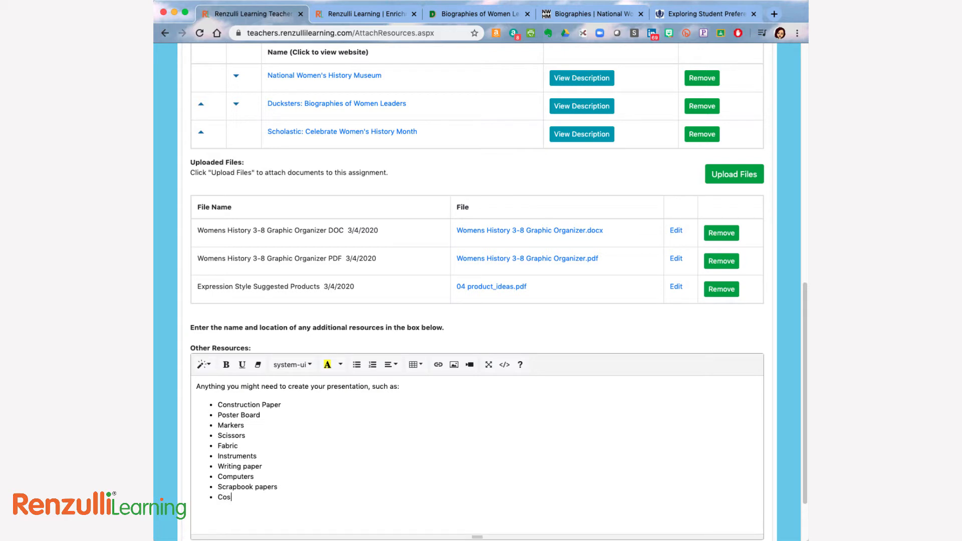
pyautogui.write('tumes')
pyautogui.scroll(-3, 386, 524)
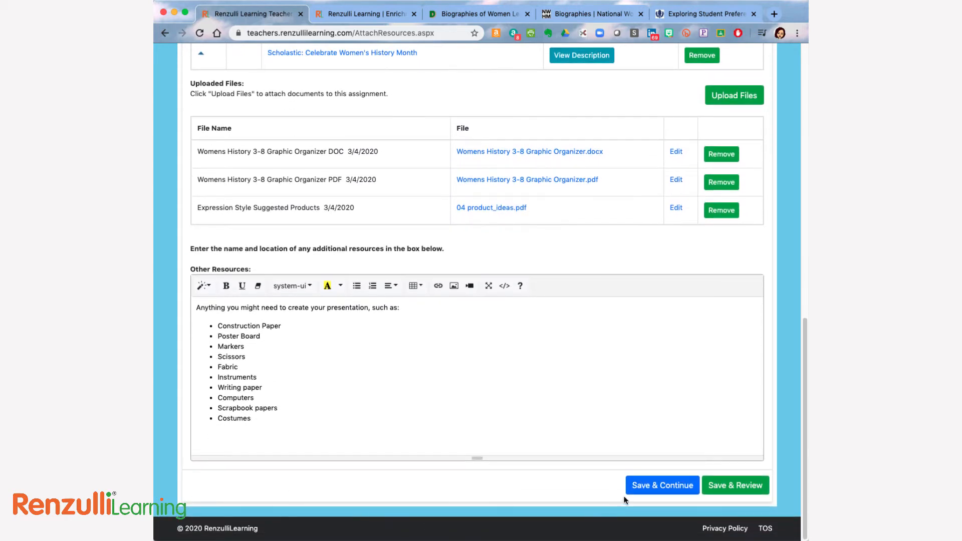
# Save the assignment's attached resources and read through the student directions from Exploration to Preparation.
pyautogui.click(644, 487)
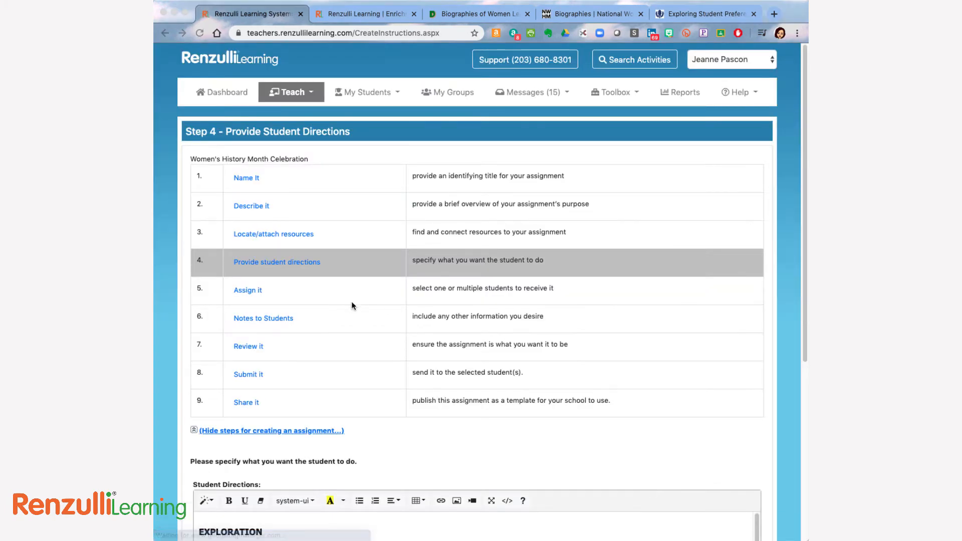
pyautogui.scroll(-5, 352, 306)
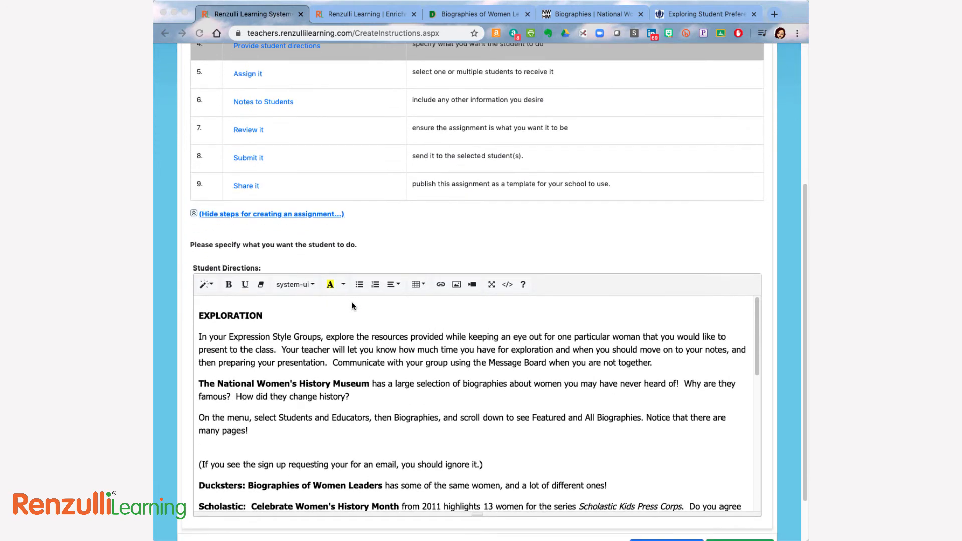
pyautogui.scroll(-5, 352, 306)
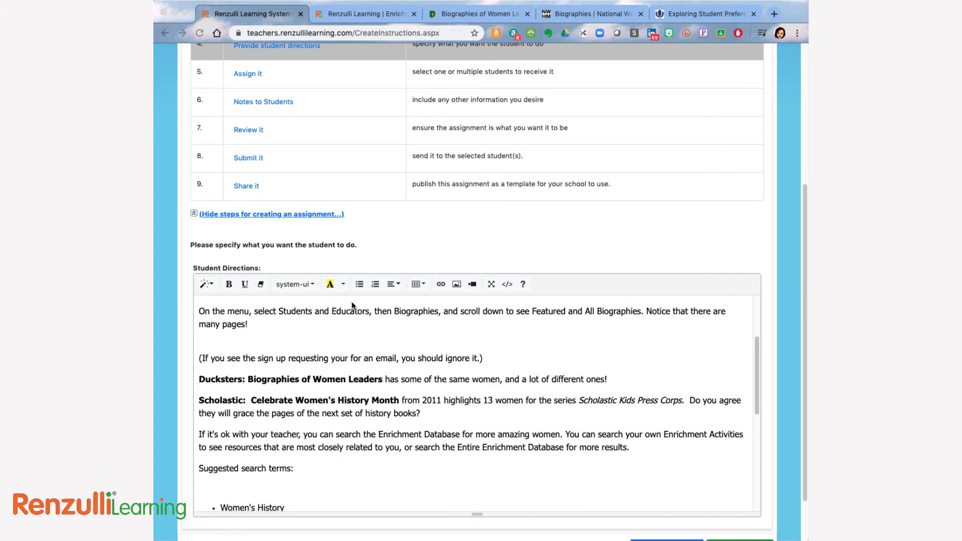
pyautogui.scroll(-4, 352, 305)
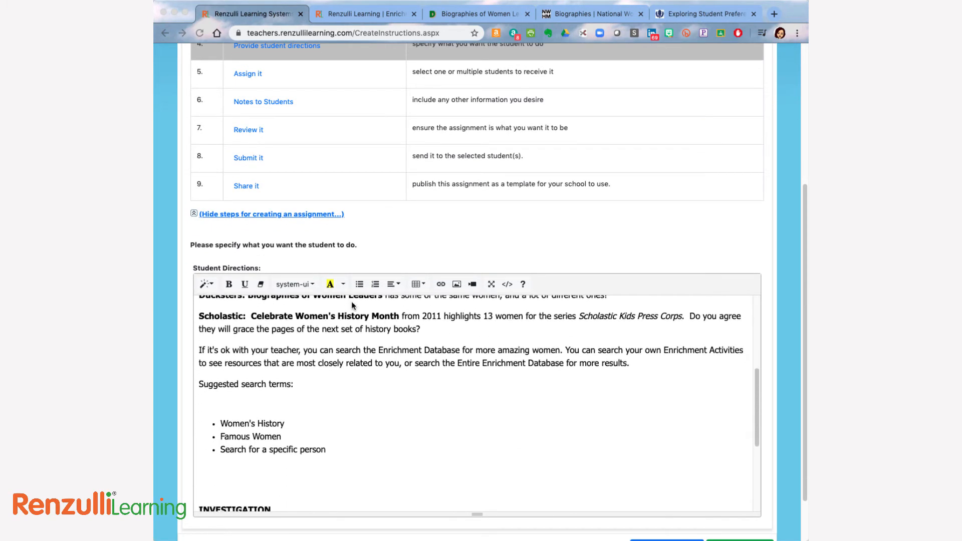
pyautogui.scroll(-6, 352, 306)
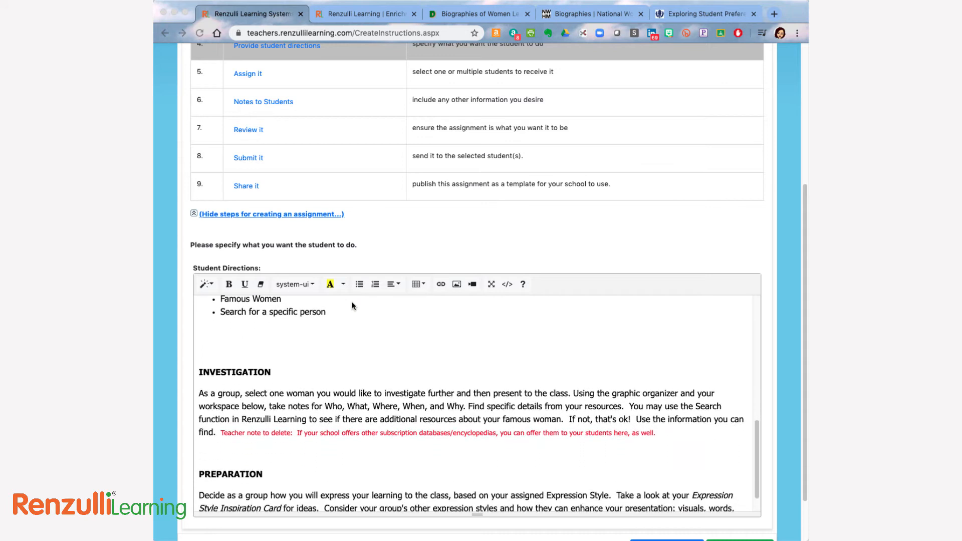
pyautogui.scroll(-1, 352, 305)
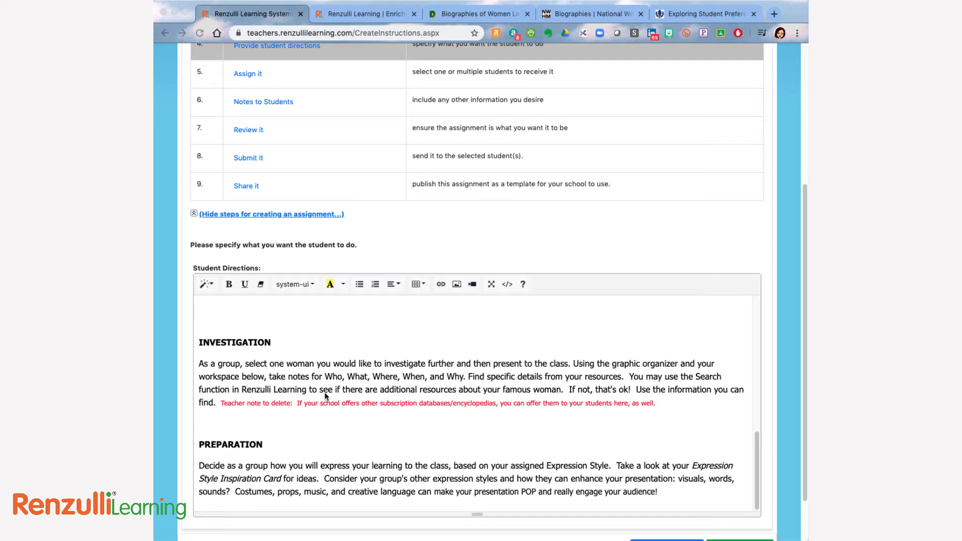
# Delete the red teacher note about subscription databases from the Investigation section of the student directions and save to continue.
pyautogui.click(320, 405)
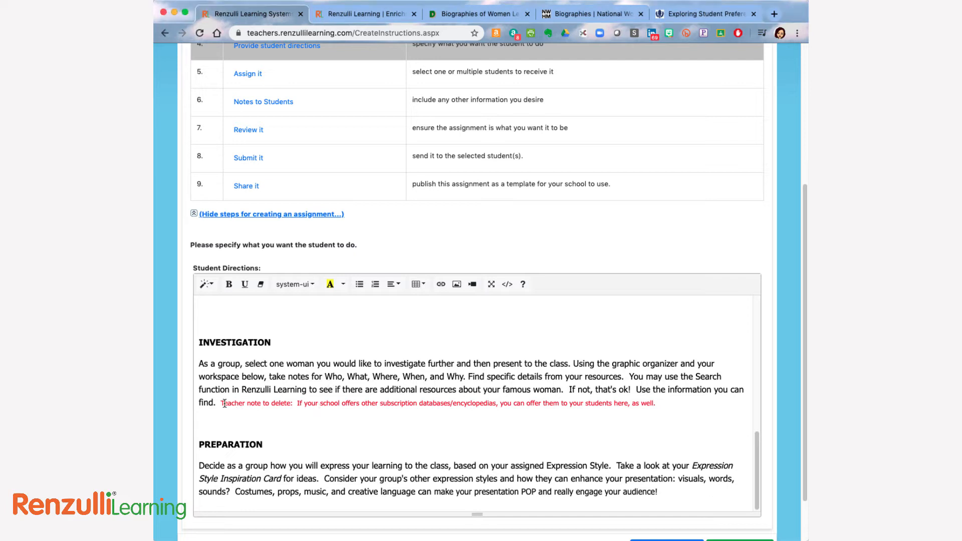
pyautogui.moveTo(221, 403); pyautogui.dragTo(682, 411)
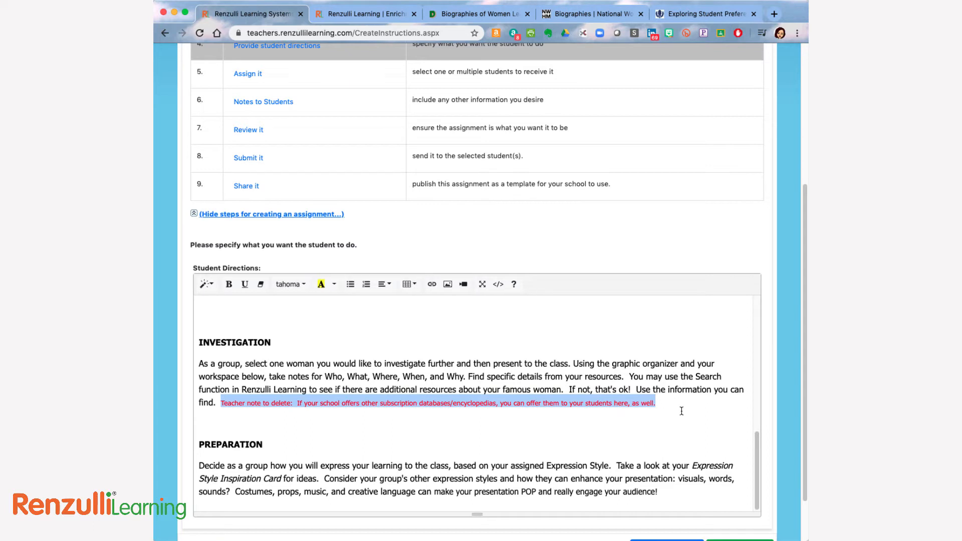
pyautogui.press('BackSpace')
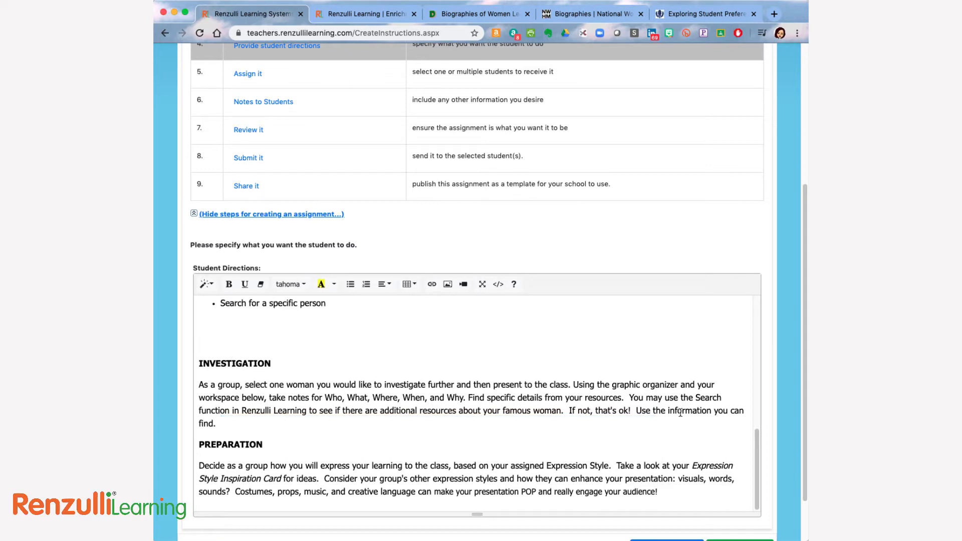
pyautogui.scroll(-2, 603, 446)
pyautogui.scroll(-1, 603, 445)
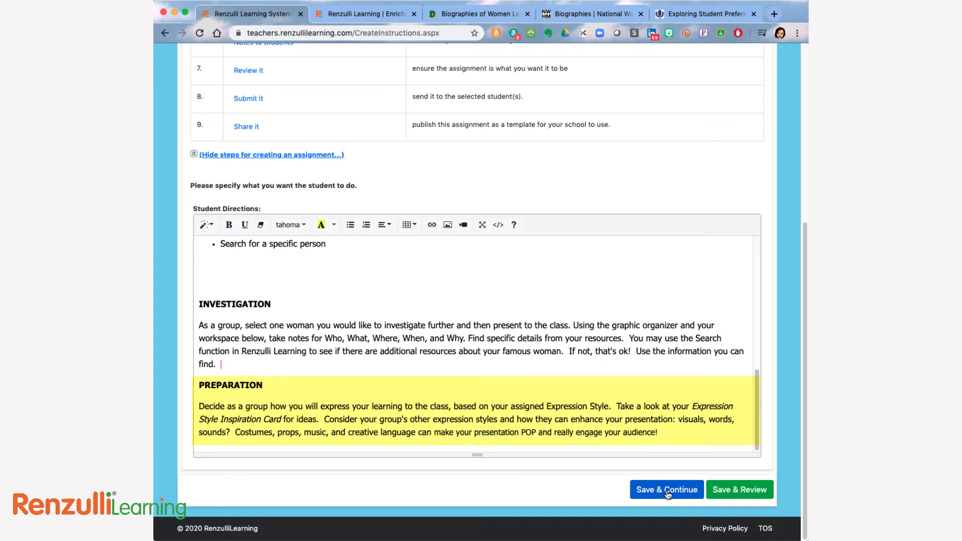
pyautogui.click(668, 490)
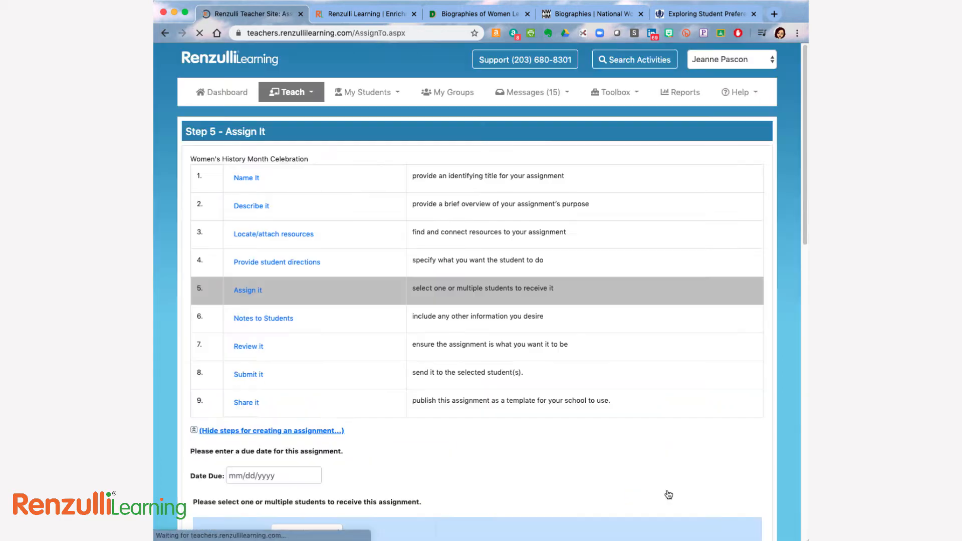
# Look over the due date, the student list and the options for viewing students in the Assign It step.
pyautogui.scroll(-2, 309, 325)
pyautogui.scroll(-12, 399, 368)
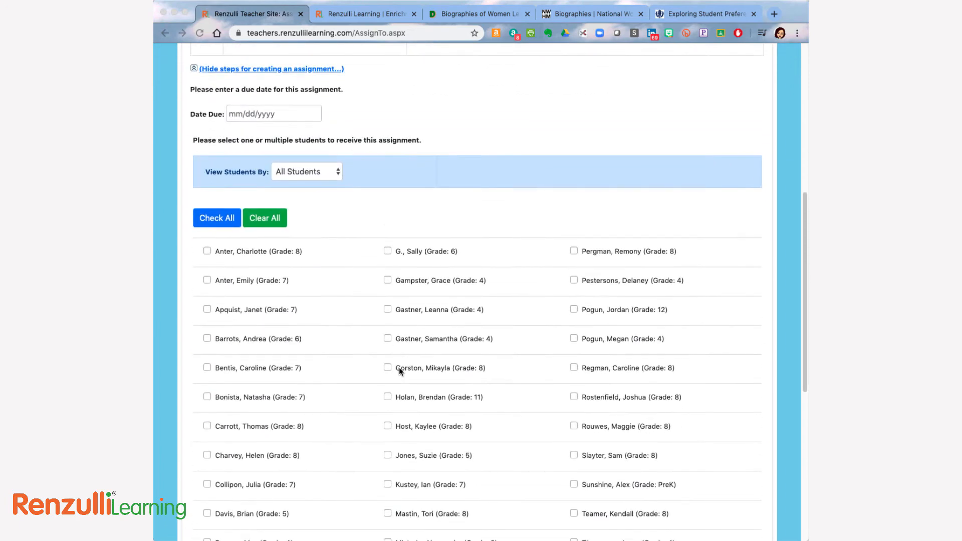
pyautogui.click(319, 72)
pyautogui.click(319, 70)
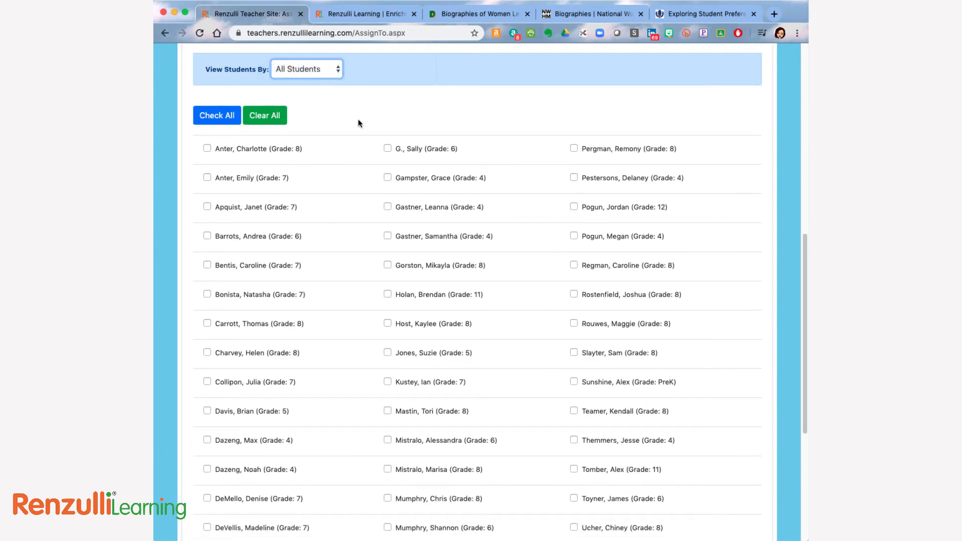
# Enter "Find additional materials on the back counter." as the assignment's Notes to Students and save to continue.
pyautogui.scroll(9, 363, 122)
pyautogui.click(273, 152)
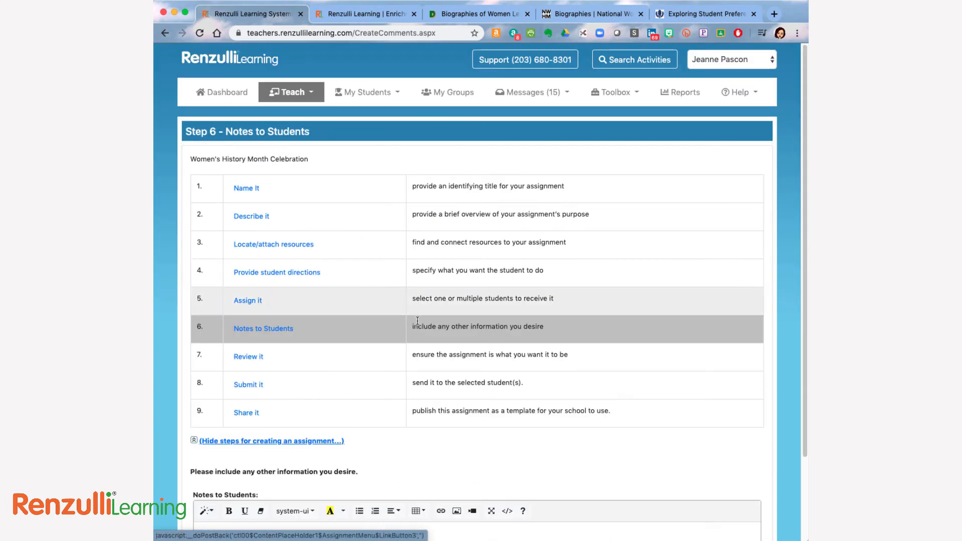
pyautogui.scroll(-3, 419, 321)
pyautogui.click(313, 439)
pyautogui.write('Find additio')
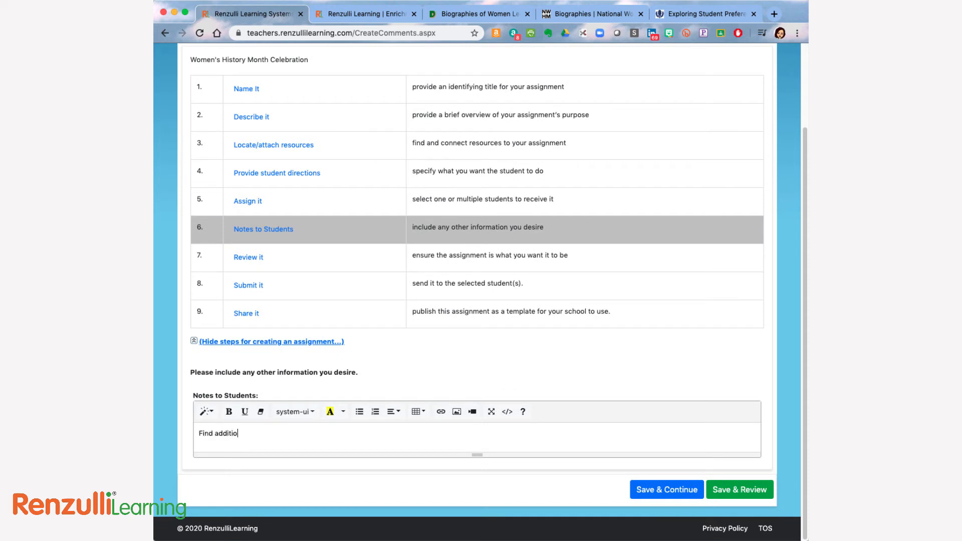
pyautogui.write('nal materials on the back counter.')
pyautogui.click(671, 496)
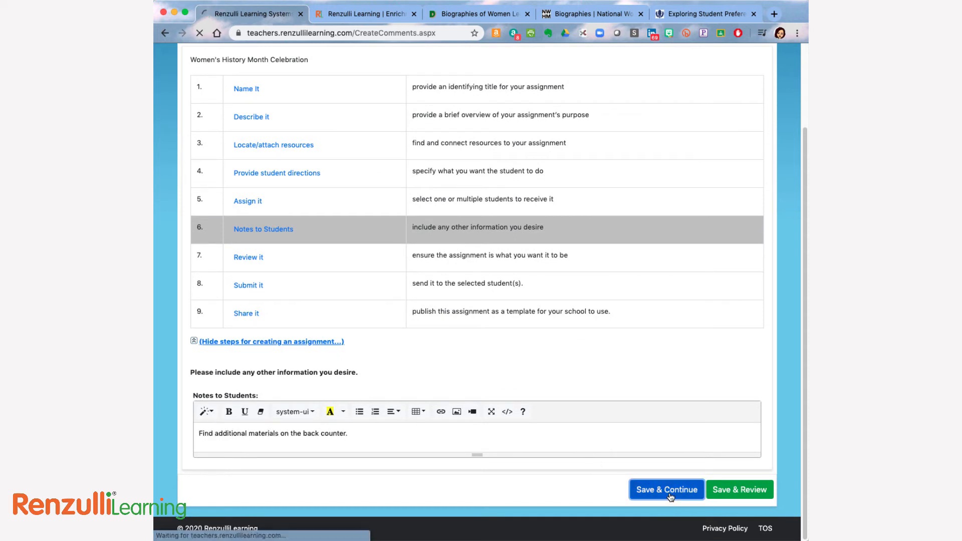
# Review the assignment's title, description, subject, grade levels and student directions.
pyautogui.scroll(-2, 347, 432)
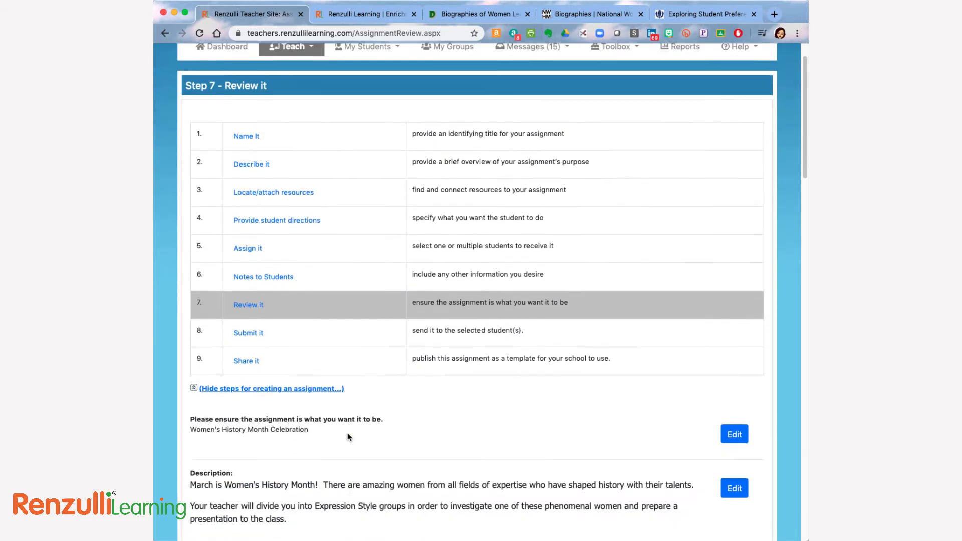
pyautogui.scroll(-6, 348, 435)
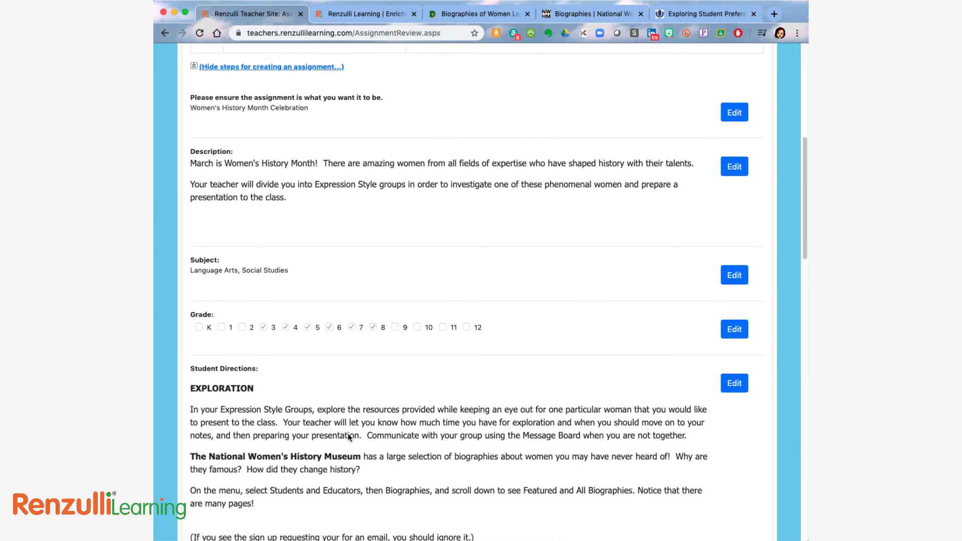
pyautogui.scroll(-2, 348, 434)
# Open the assignment's grade levels for editing from the review, look them over and return to the Review It step.
pyautogui.click(739, 185)
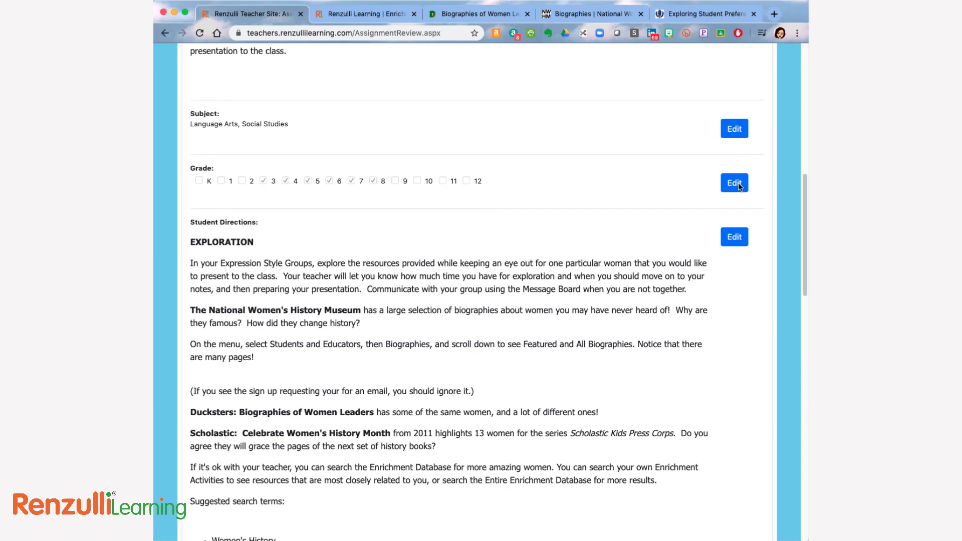
pyautogui.scroll(-3, 691, 248)
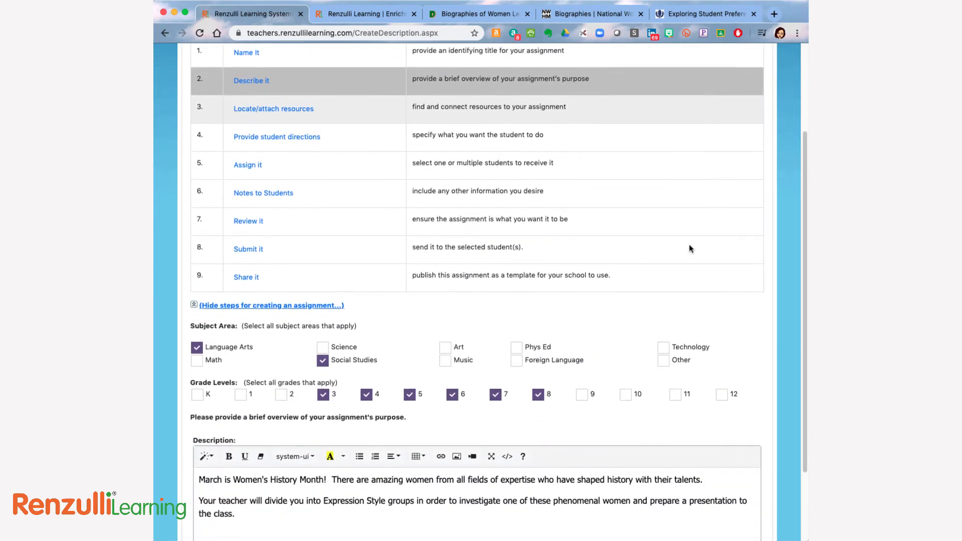
pyautogui.scroll(2, 689, 249)
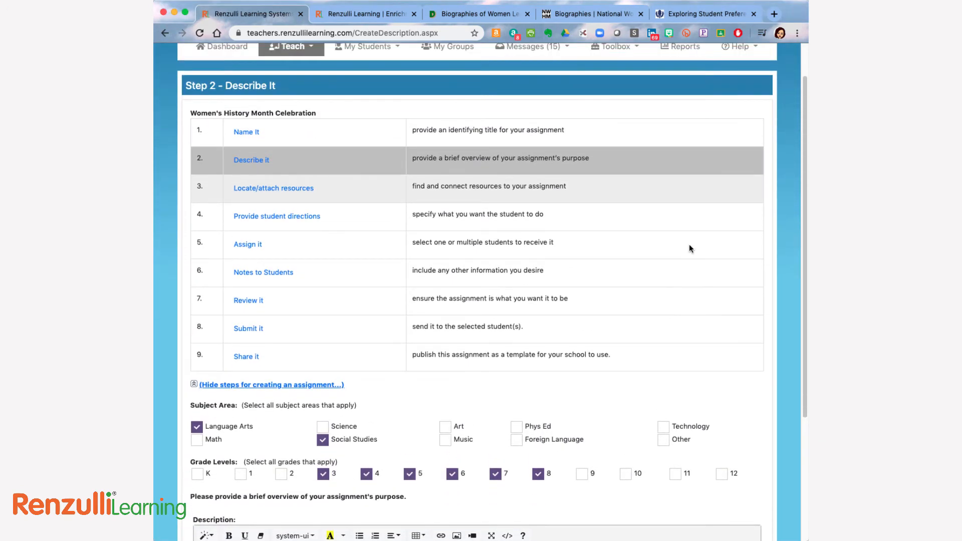
pyautogui.click(255, 303)
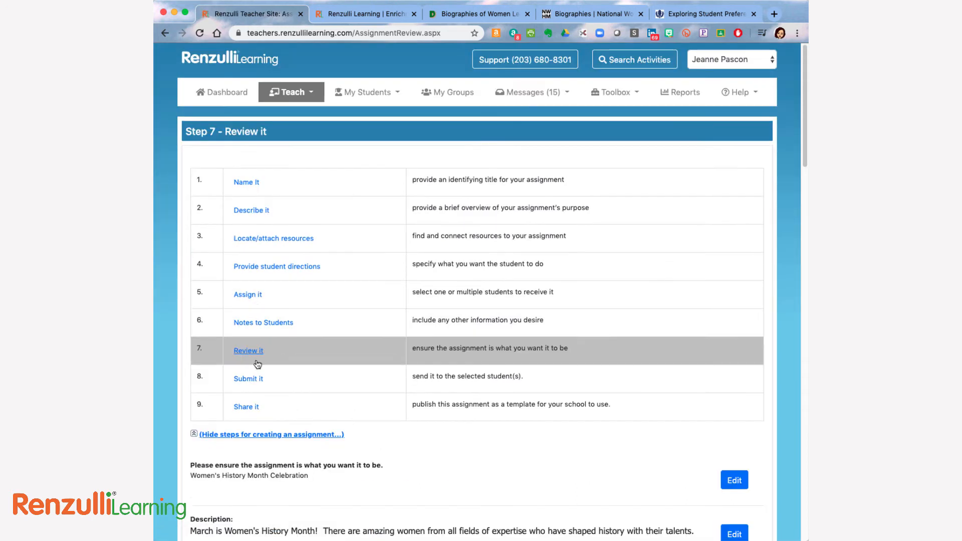
# Go to the Submit It step and set the assignment status to Send to Students.
pyautogui.click(261, 380)
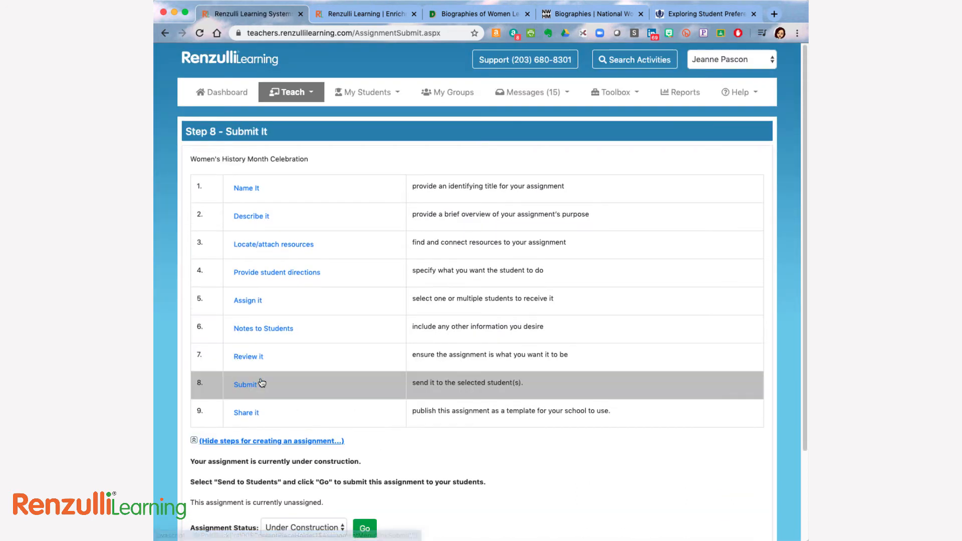
pyautogui.scroll(-3, 334, 421)
pyautogui.click(334, 421)
pyautogui.click(301, 432)
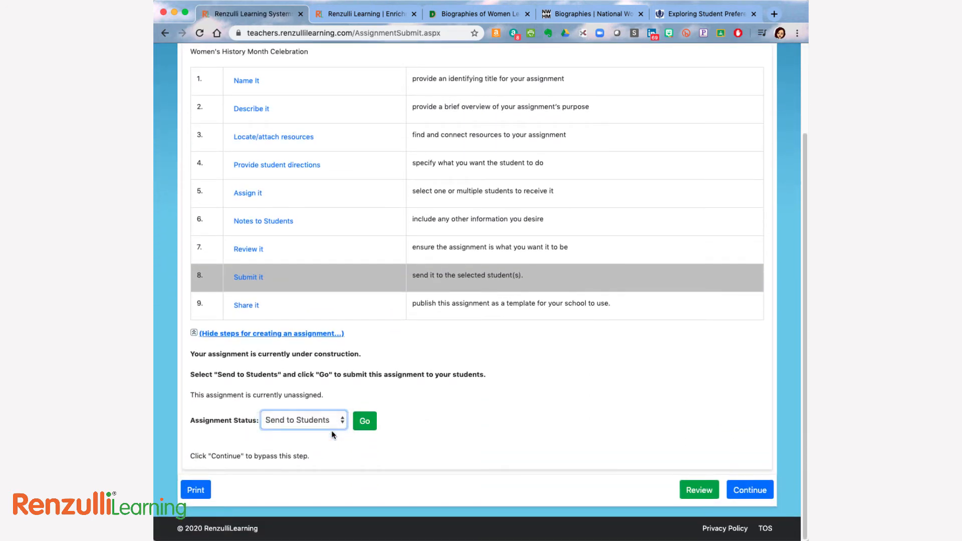
pyautogui.scroll(-1, 441, 418)
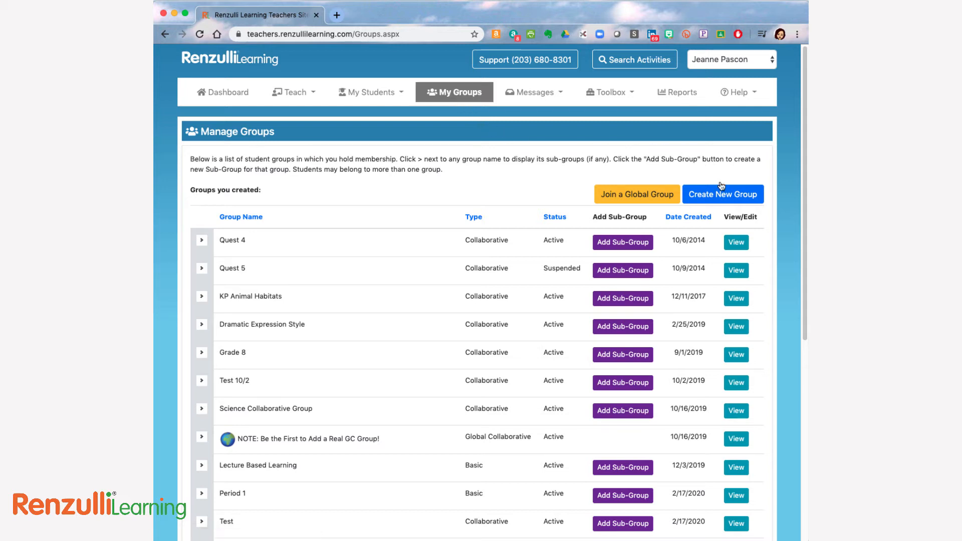
# Start a new group by expression styles and list the students with Dramatic as their First, Second, or Third Choice.
pyautogui.click(724, 199)
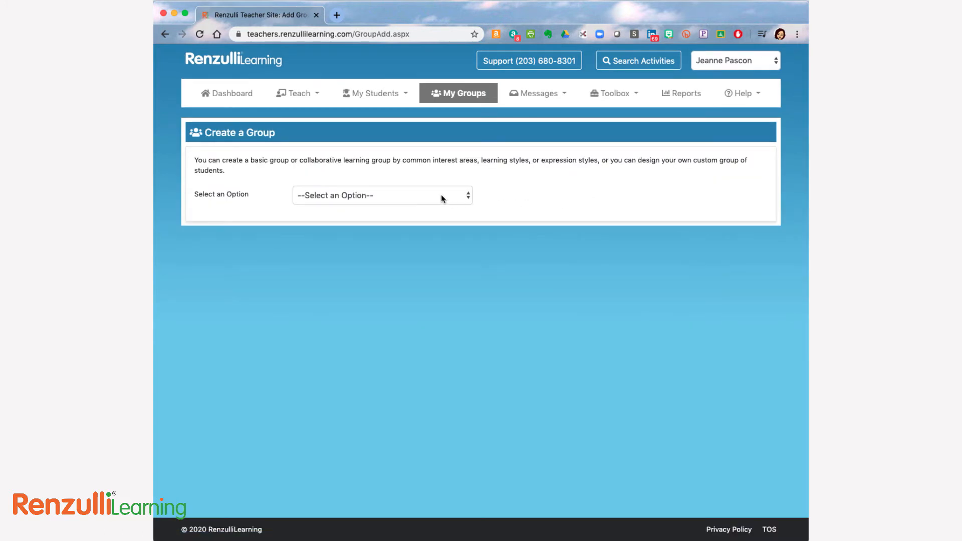
pyautogui.click(441, 195)
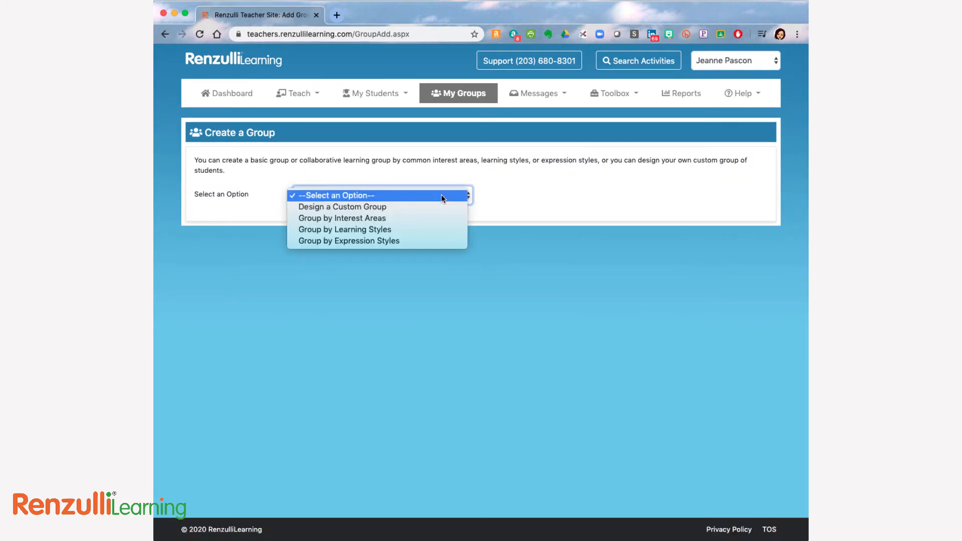
pyautogui.click(439, 241)
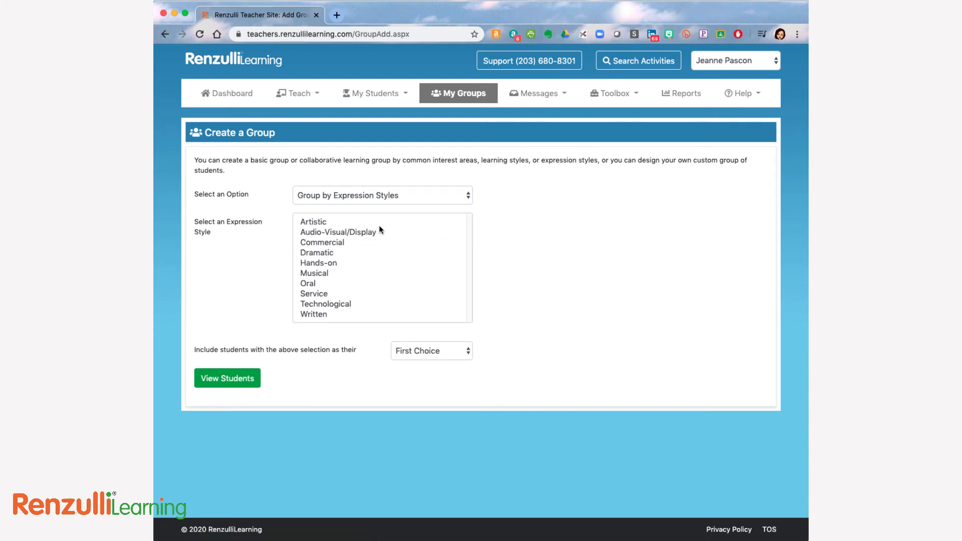
pyautogui.click(320, 253)
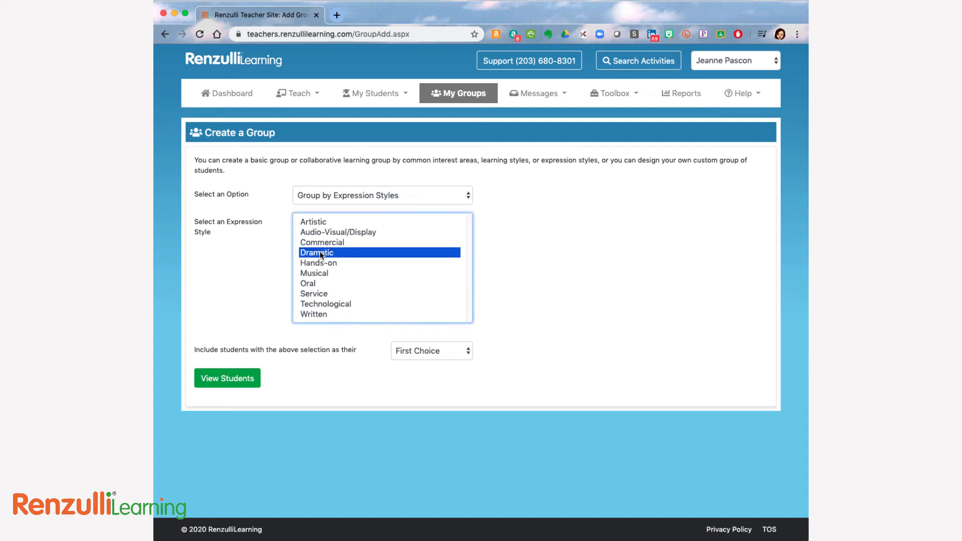
pyautogui.click(419, 350)
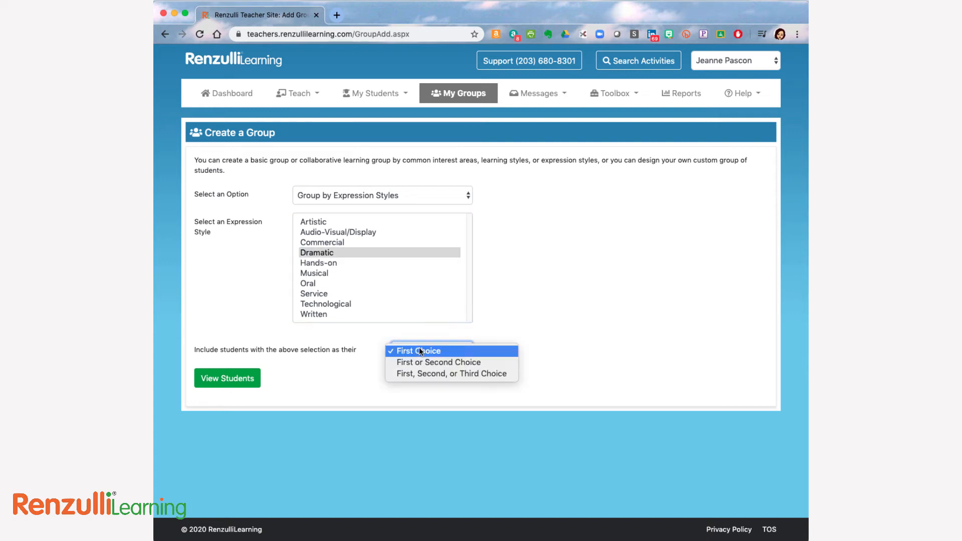
pyautogui.click(424, 374)
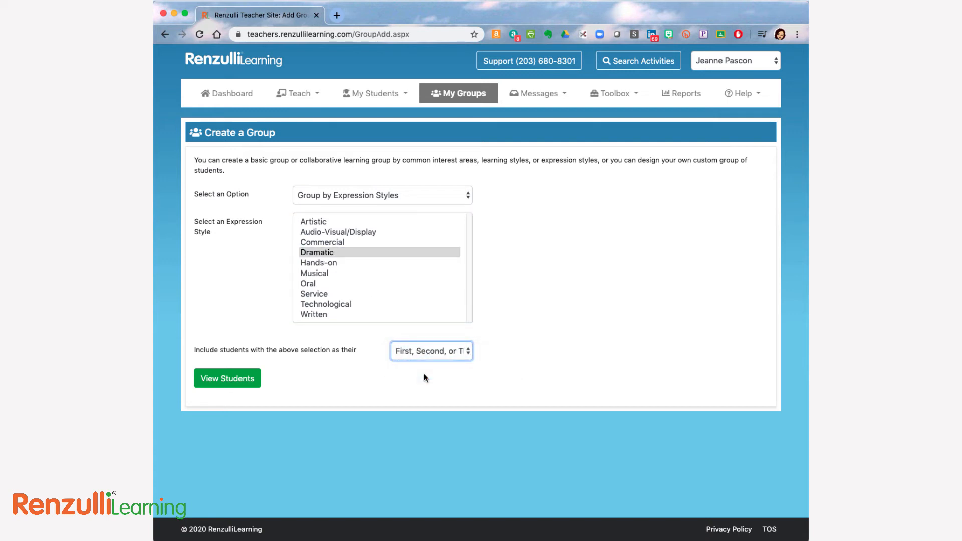
pyautogui.click(246, 378)
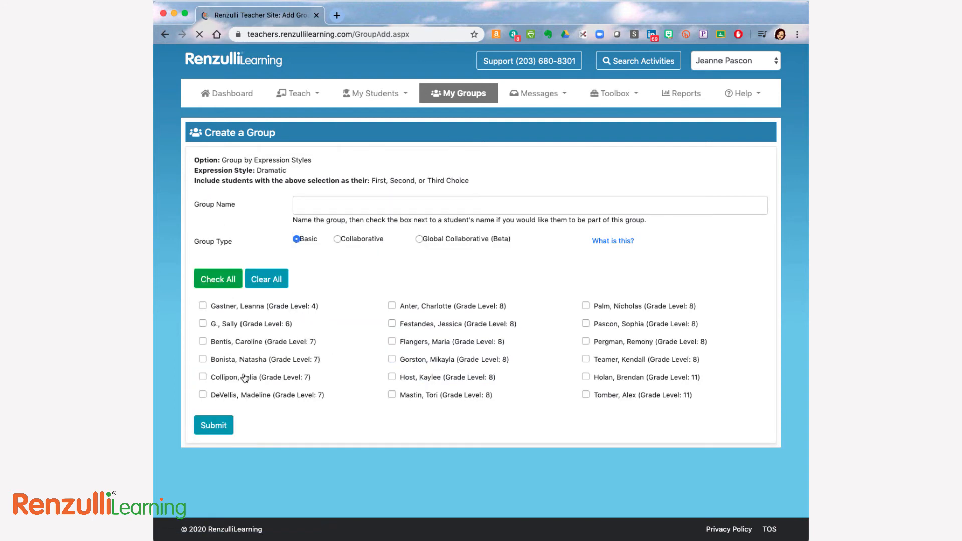
# Select one grade 6, three grade 8 and one grade 11 student for a Collaborative group, with teacher review of file uploads set to No.
pyautogui.click(202, 323)
pyautogui.click(586, 377)
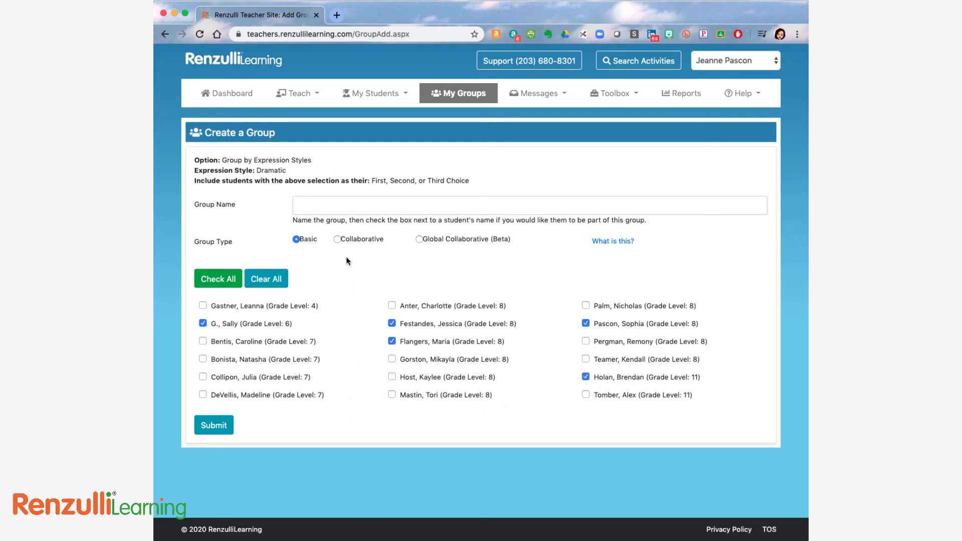
pyautogui.click(339, 241)
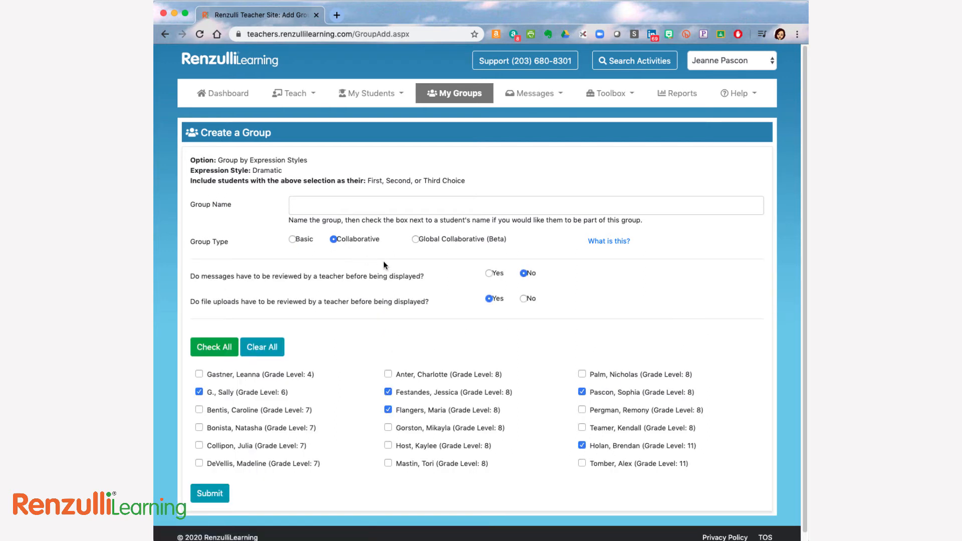
pyautogui.click(524, 299)
# Name the group "Dramatic Expression Style" and submit it.
pyautogui.click(330, 201)
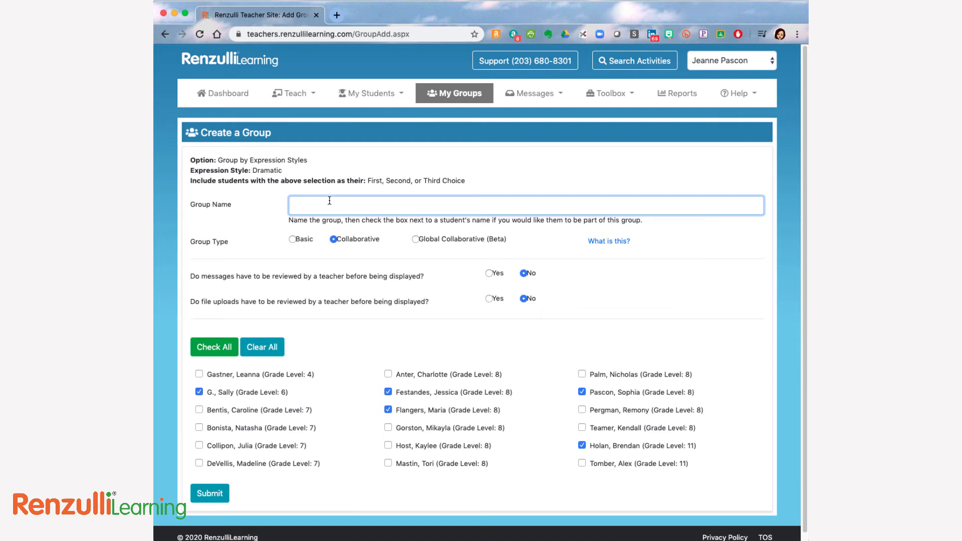
pyautogui.write('Dramatic Expression Style')
pyautogui.click(216, 494)
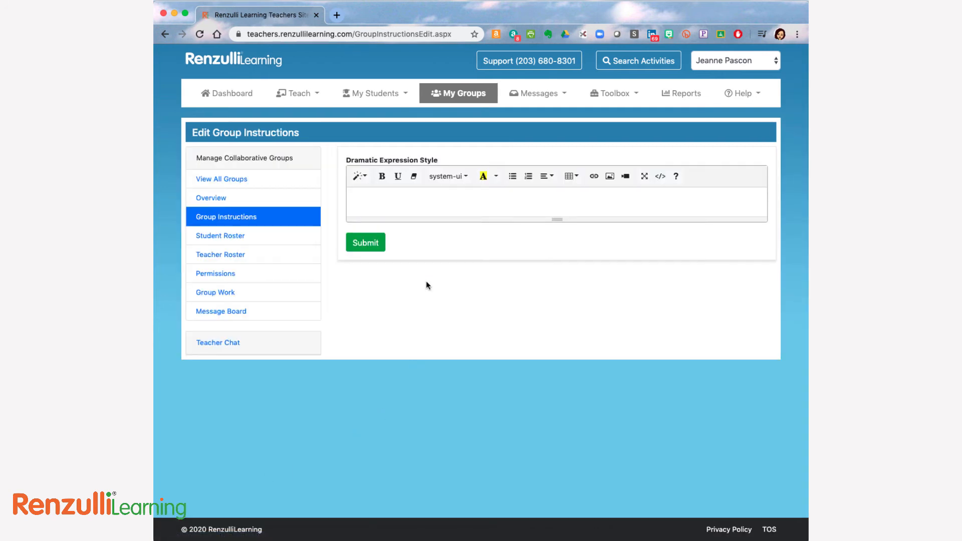
# Enter "Please see the Assignment for your instructions." as the Dramatic Expression Style group's instructions and submit them.
pyautogui.click(445, 192)
pyautogui.write('Please s')
pyautogui.write('ee the Assig')
pyautogui.write('nmn')
pyautogui.write('nt for your instructions.')
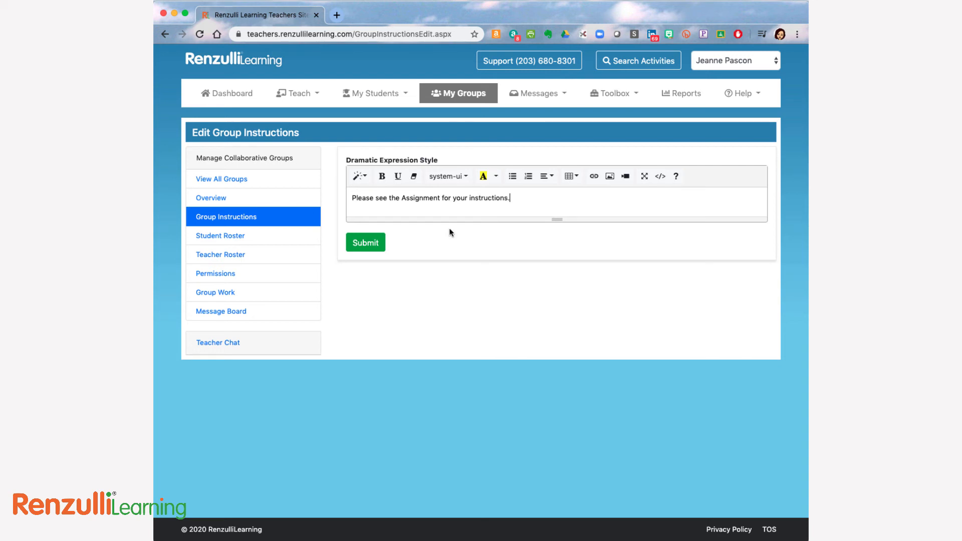
pyautogui.click(370, 243)
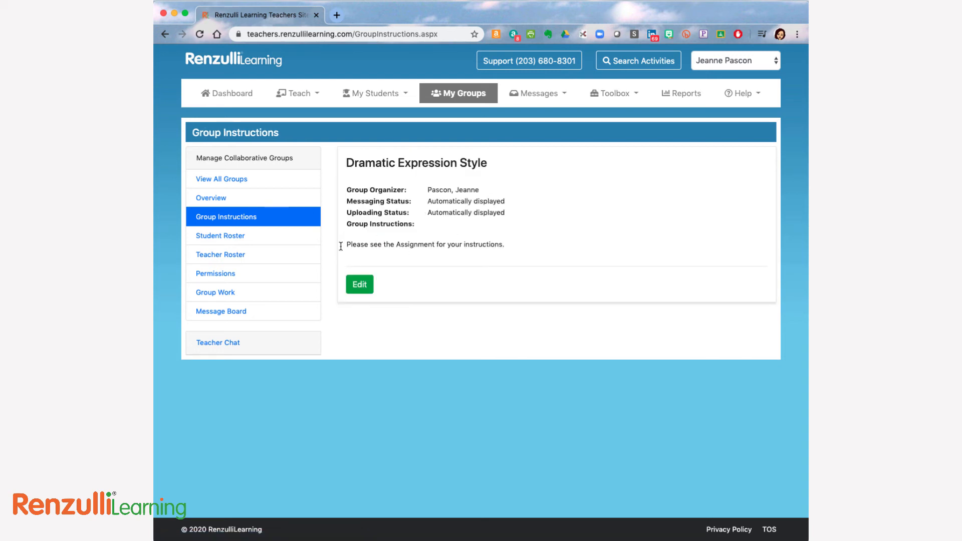
# Invite one teacher from the Teacher Roster to help monitor the Dramatic Expression Style group and submit the invitation.
pyautogui.click(236, 254)
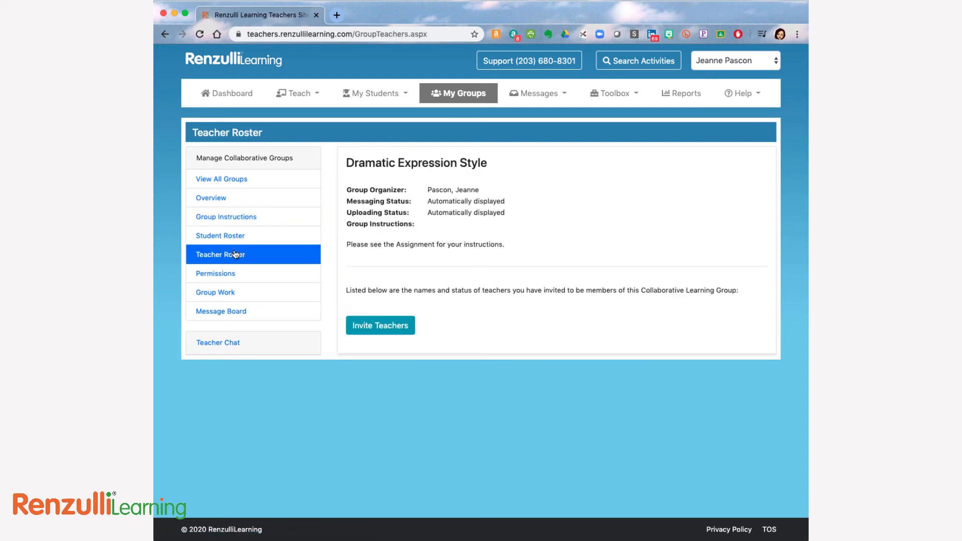
pyautogui.click(388, 327)
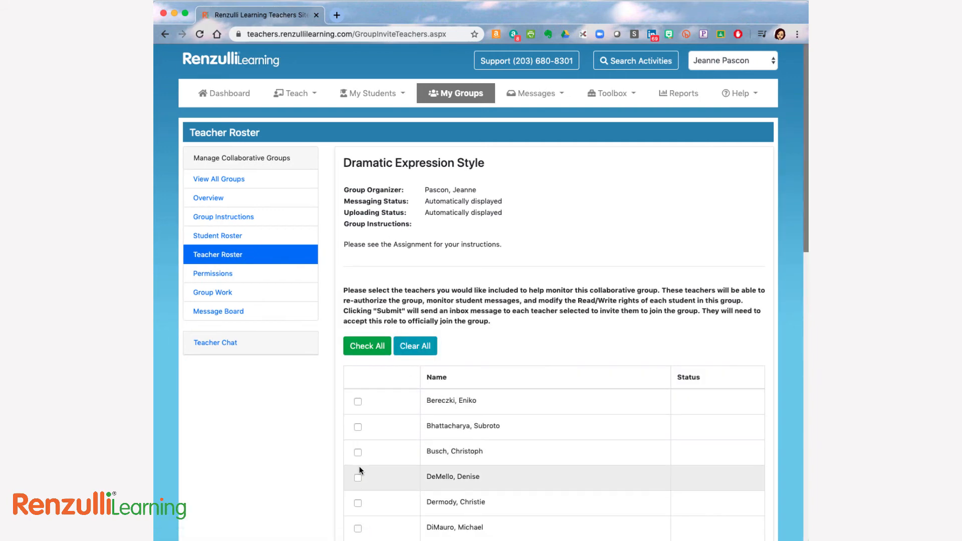
pyautogui.scroll(-4, 359, 501)
pyautogui.scroll(-4, 359, 473)
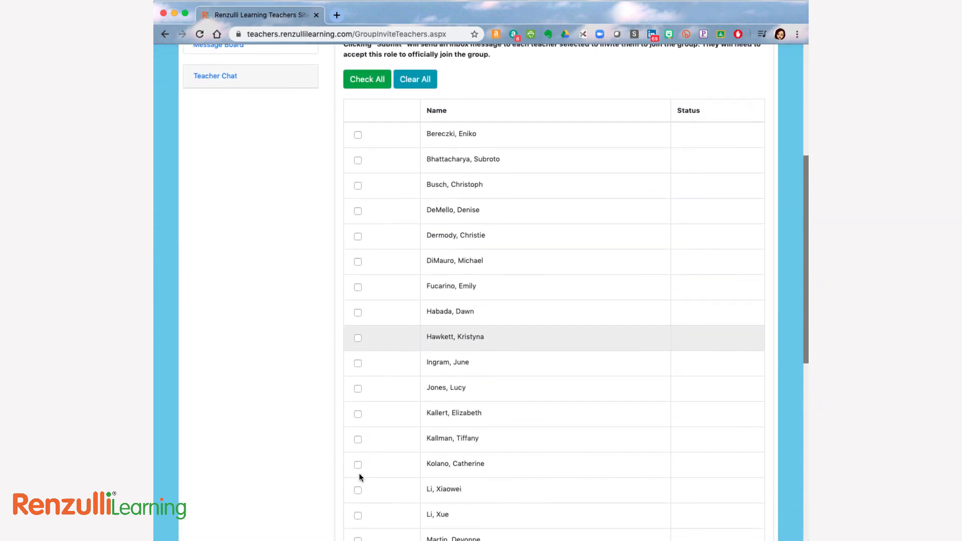
pyautogui.click(358, 436)
pyautogui.scroll(-6, 339, 473)
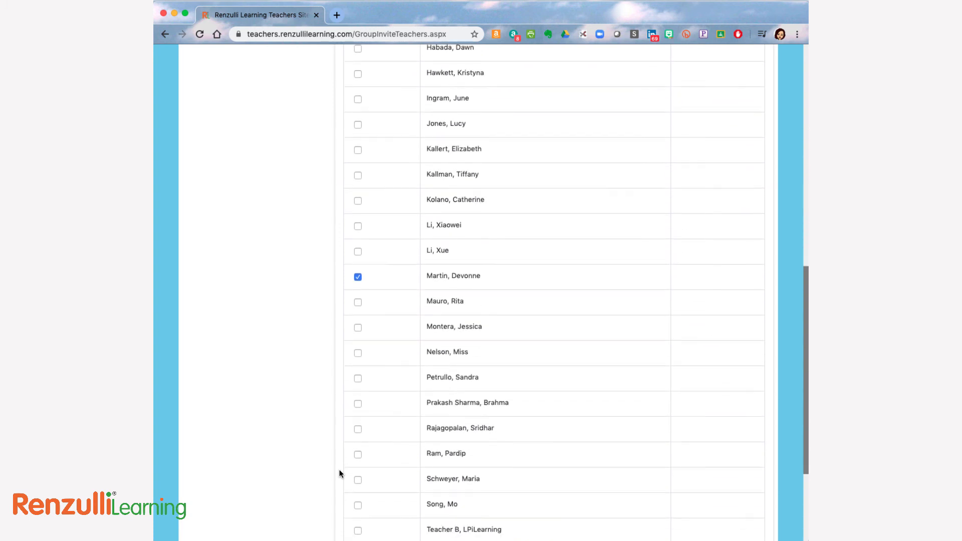
pyautogui.click(360, 485)
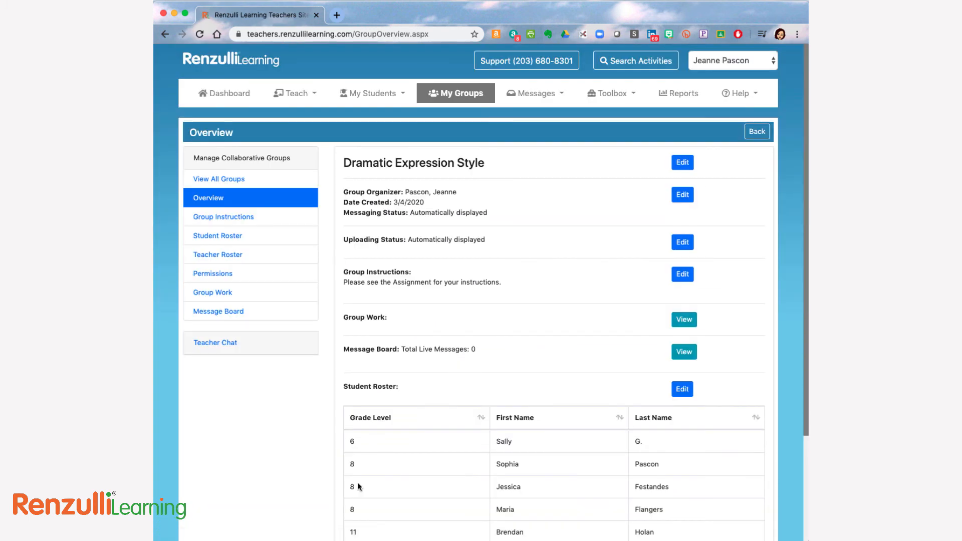
# Save the group's permissions with message and upload review set to No and Write and Auto Accept enabled for all students.
pyautogui.click(219, 276)
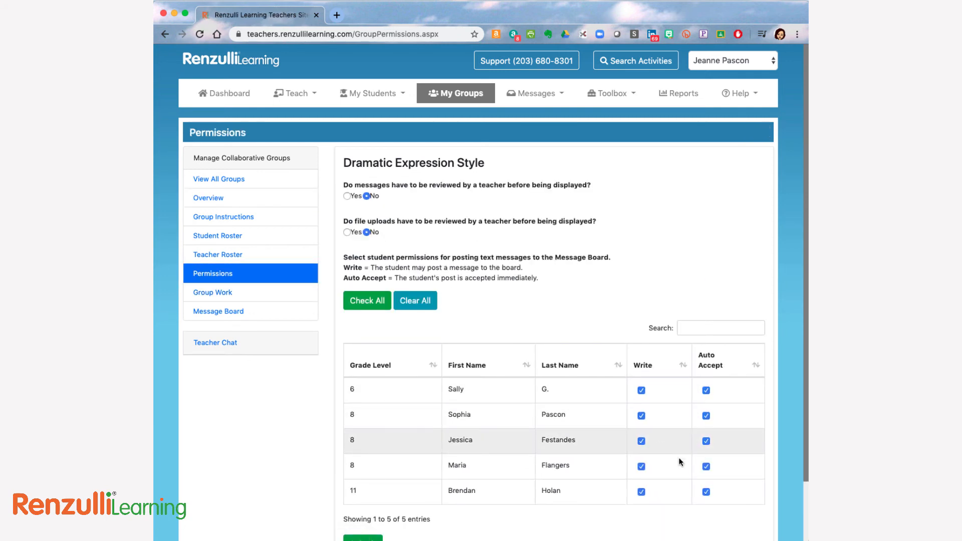
pyautogui.scroll(-3, 668, 505)
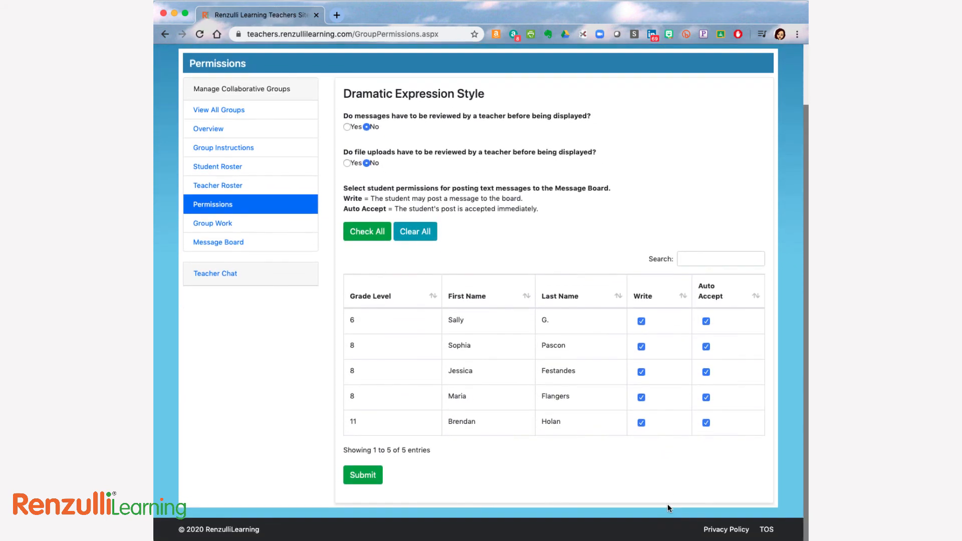
pyautogui.click(358, 482)
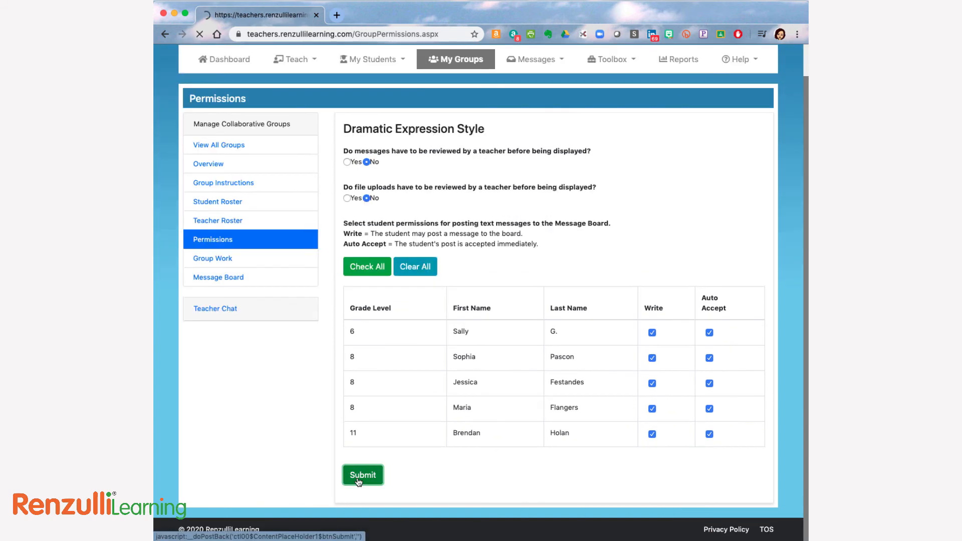
# Check the Dramatic Expression Style group's message board and return to the group's permissions.
pyautogui.click(232, 312)
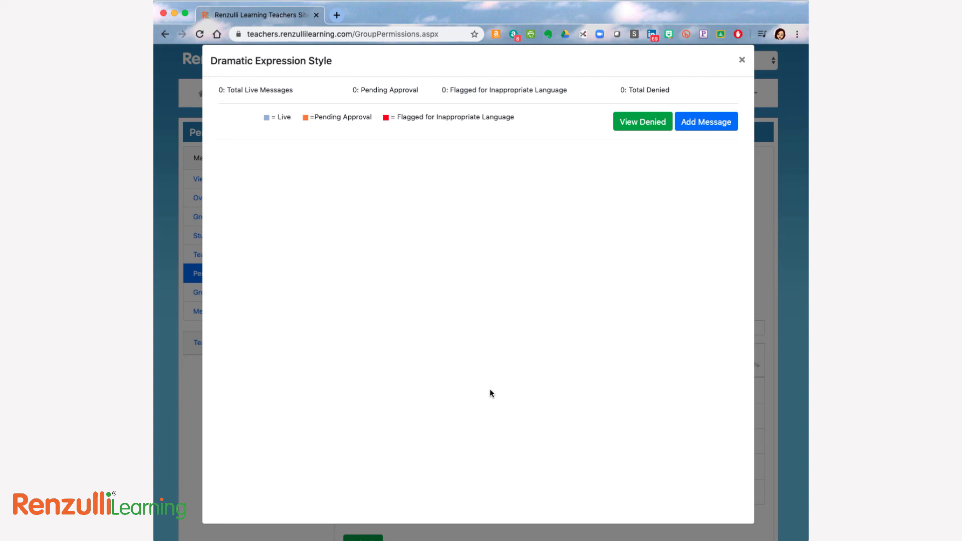
pyautogui.click(742, 59)
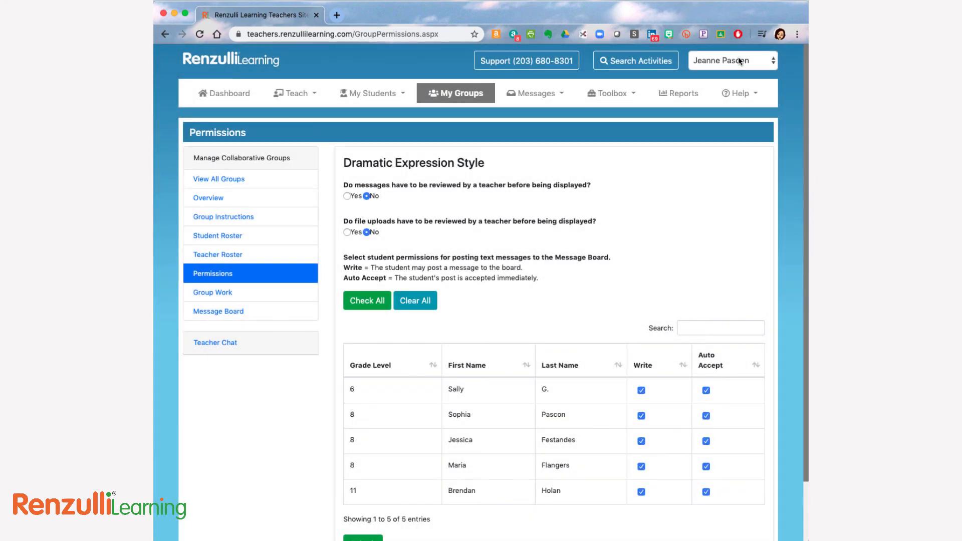
pyautogui.scroll(-1, 358, 482)
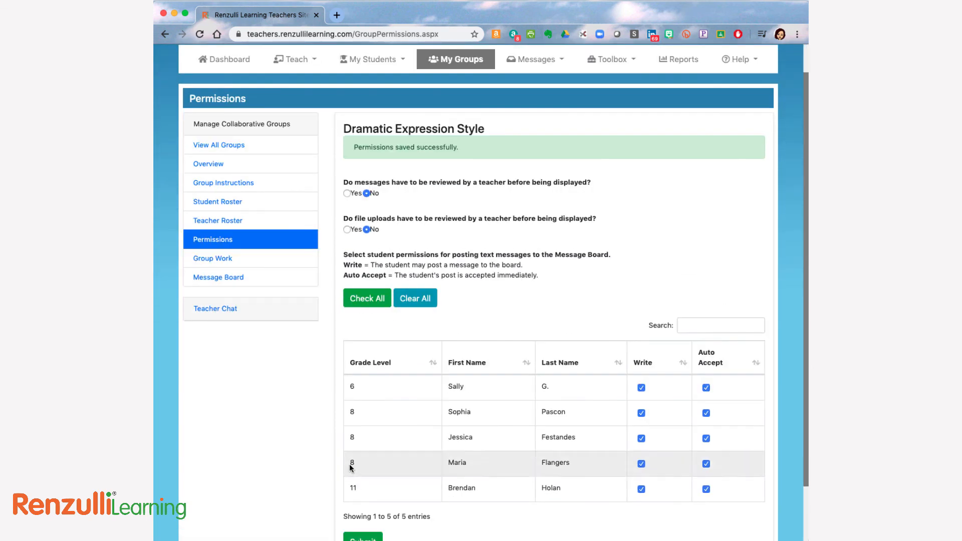
# Add a group work assignment by attaching the existing "Women's History Month: 3-8 Celebration (Assignment)".
pyautogui.click(221, 258)
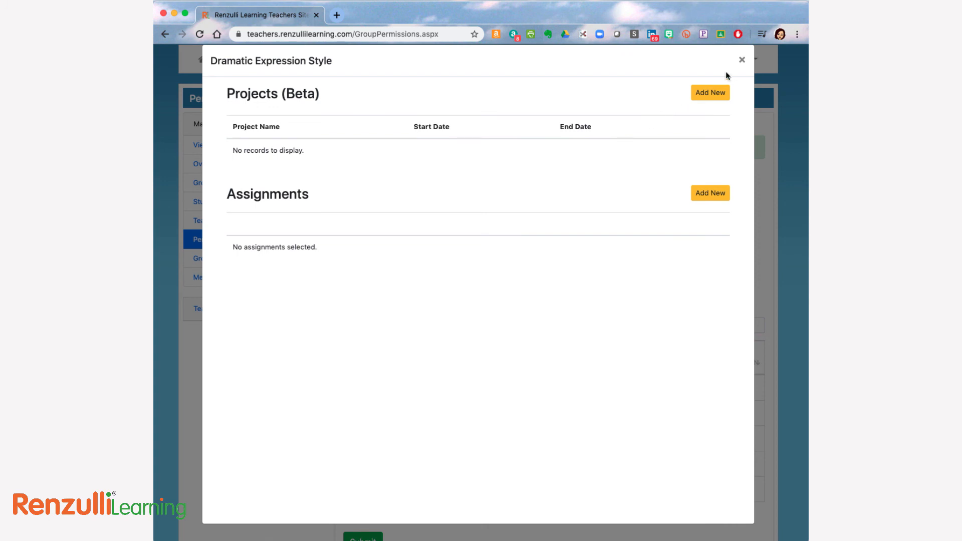
pyautogui.click(710, 195)
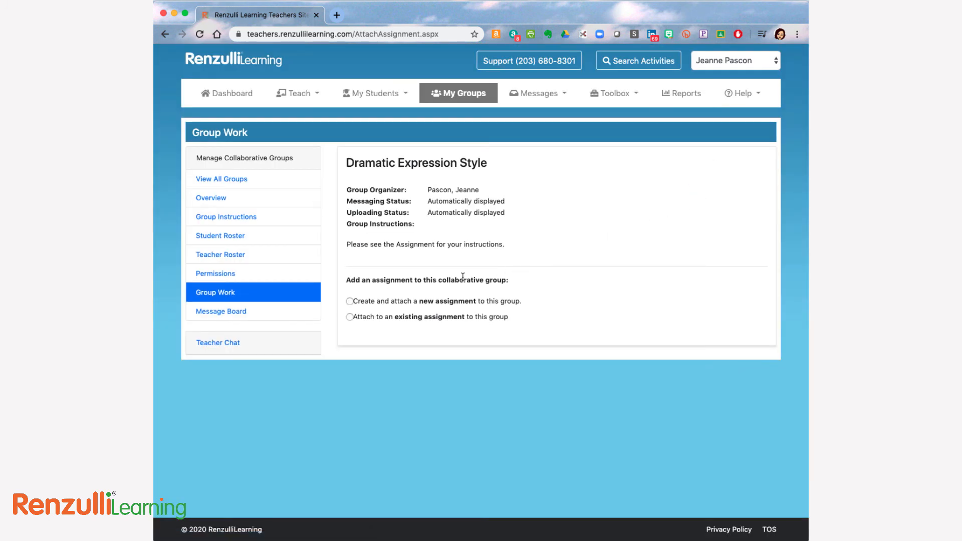
pyautogui.click(350, 316)
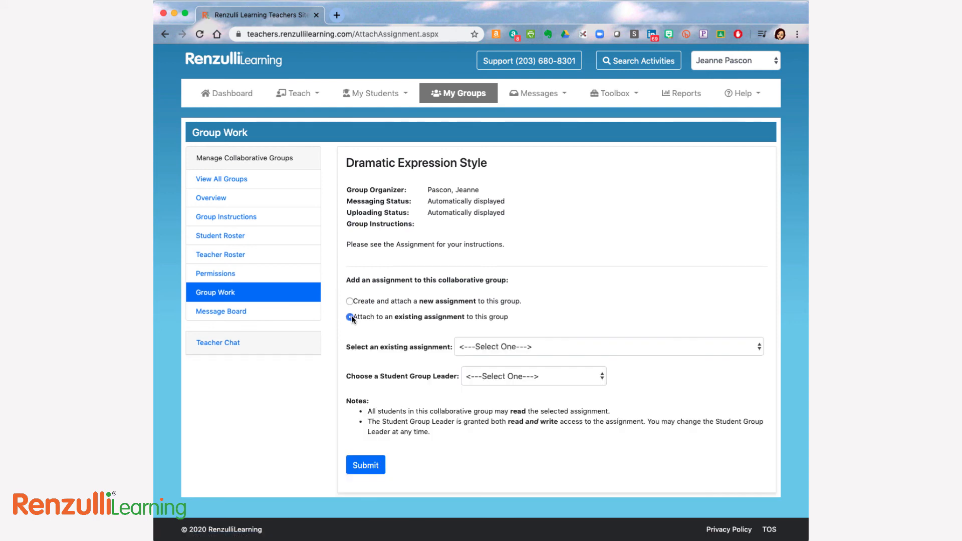
pyautogui.click(524, 346)
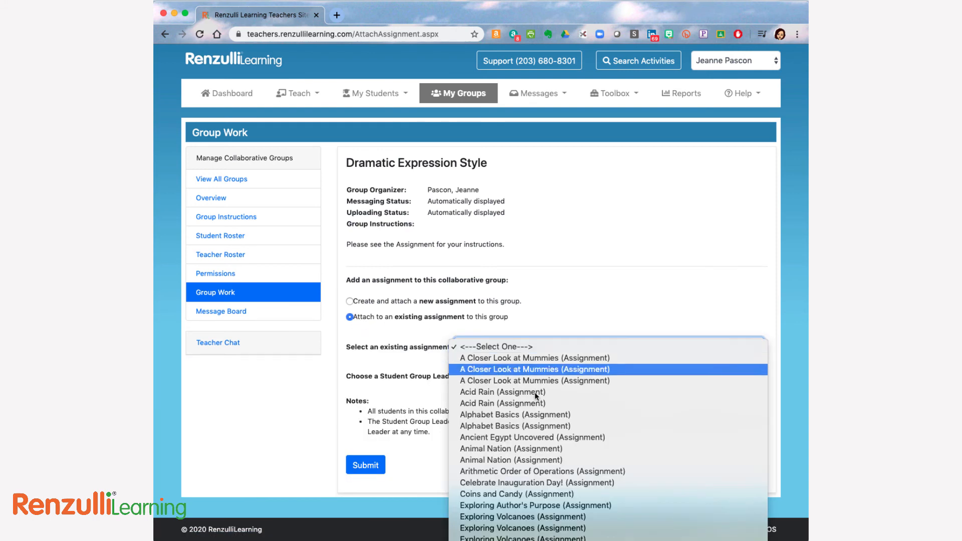
pyautogui.scroll(-5, 549, 432)
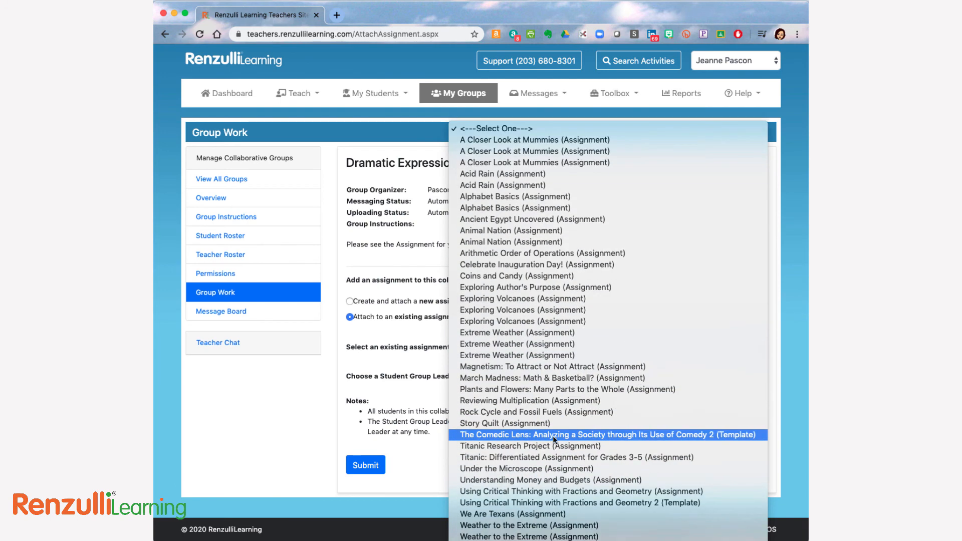
pyautogui.click(549, 540)
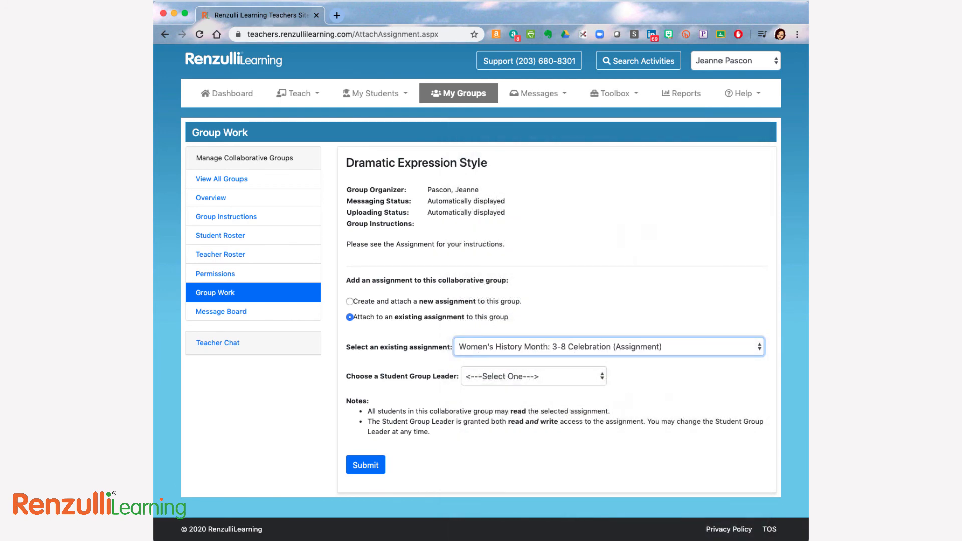
# Choose the first listed student as Student Group Leader, submit the attachment, and save and continue past the assignment's Name It step.
pyautogui.click(508, 374)
pyautogui.click(510, 387)
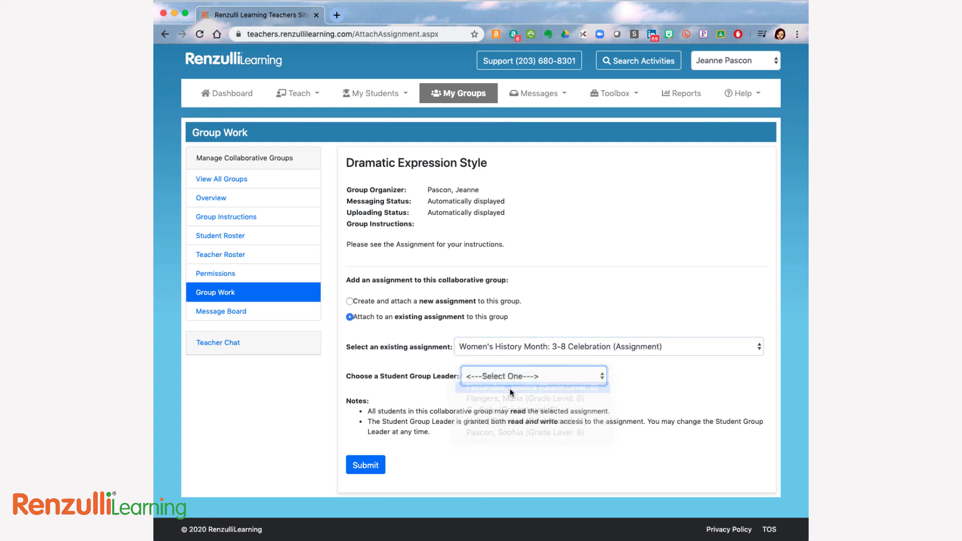
pyautogui.click(366, 465)
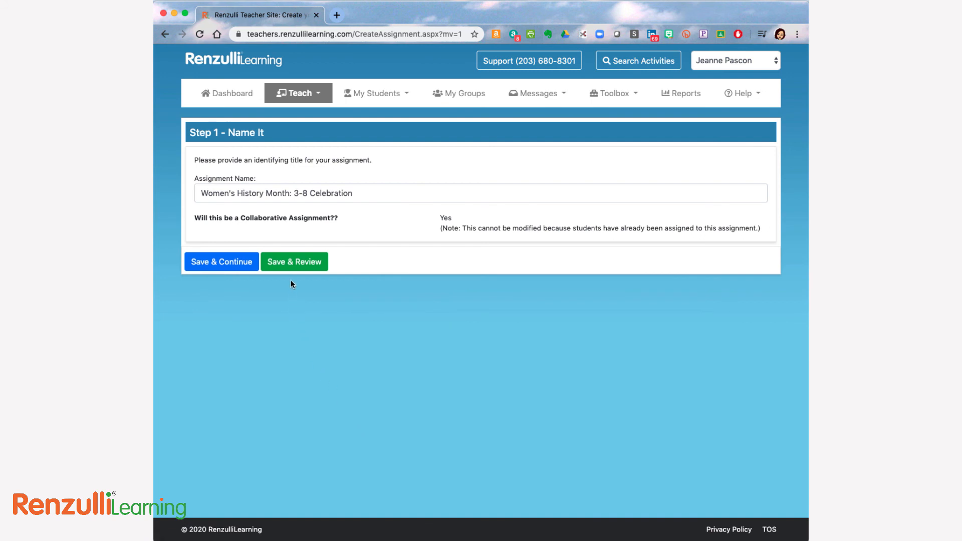
pyautogui.click(240, 267)
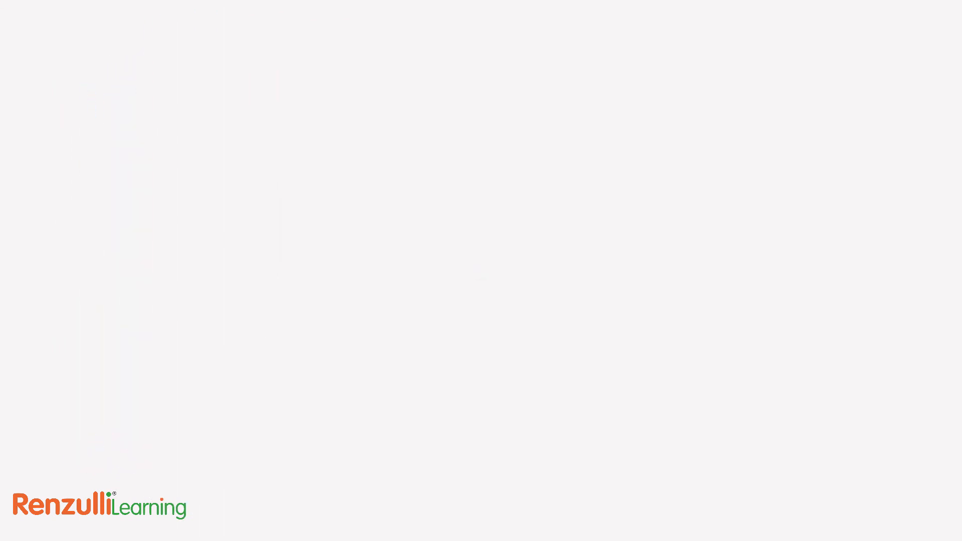
# Browse the second through fifth featured banner slides on the National Women's History Museum homepage at womenshistory.org.
pyautogui.click(259, 375)
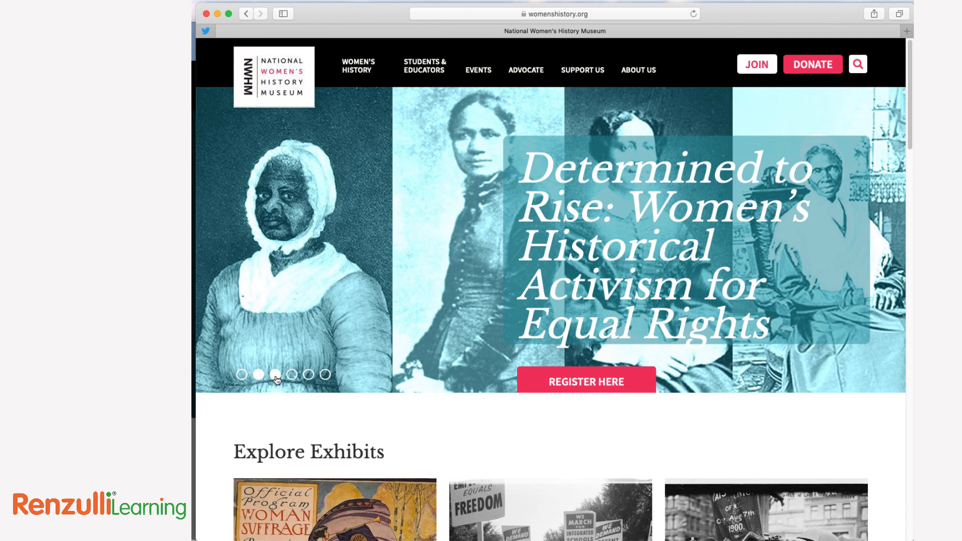
pyautogui.click(275, 376)
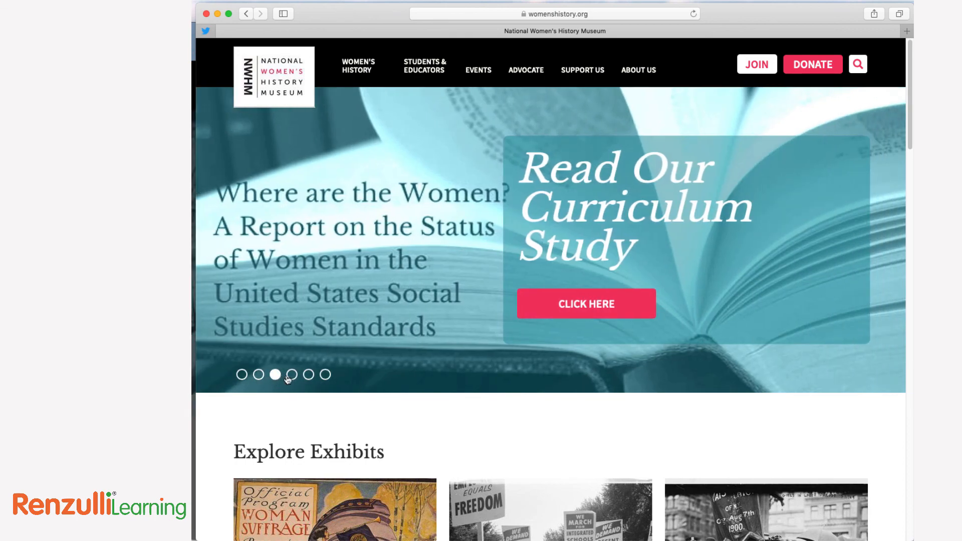
pyautogui.click(292, 375)
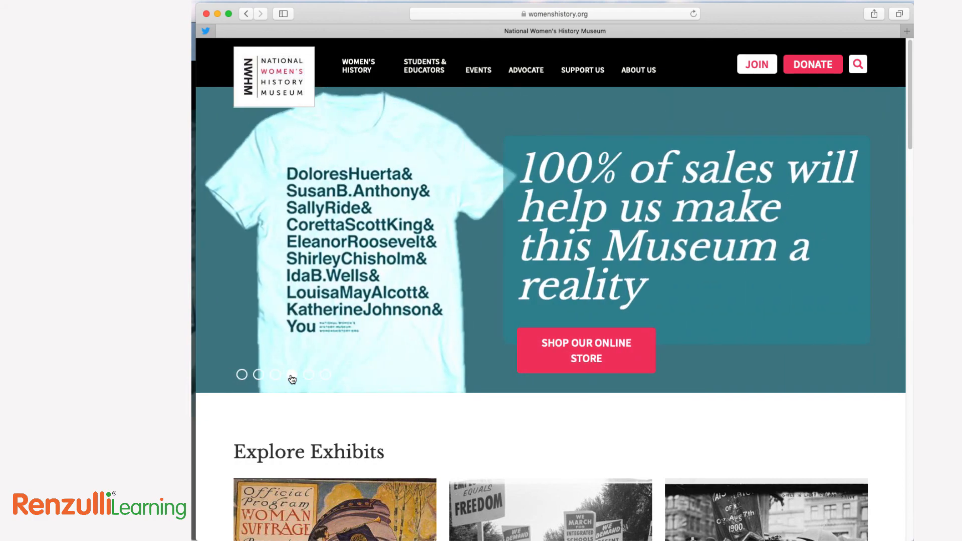
pyautogui.click(309, 376)
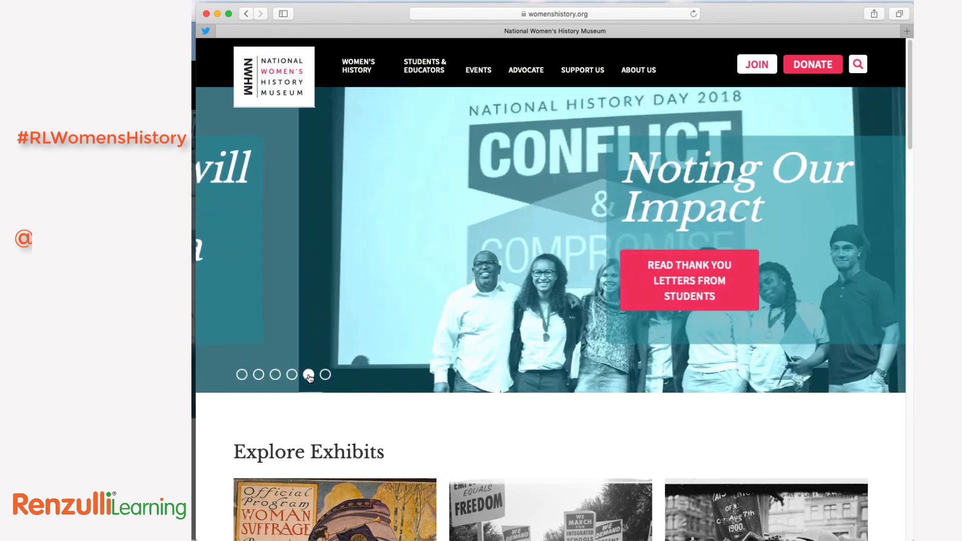